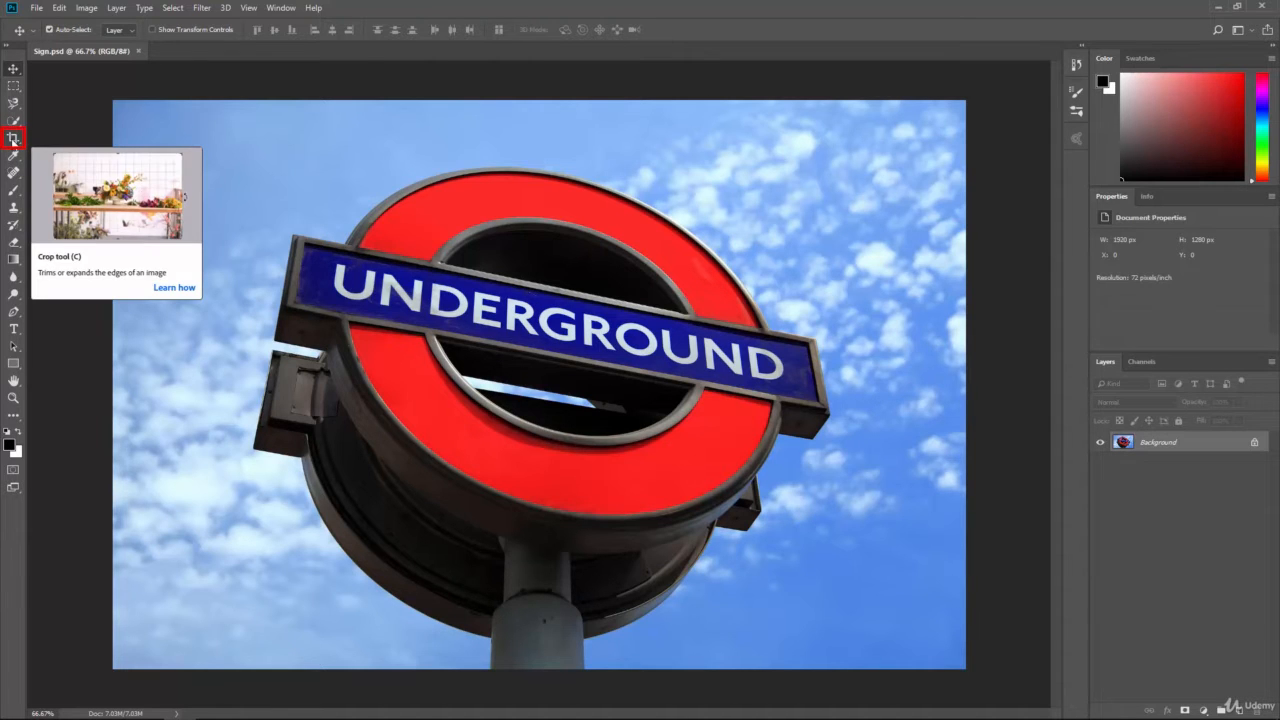
# Activate the Crop tool and constrain the crop box to the 16 : 9 ratio preset
pyautogui.click(13, 138)
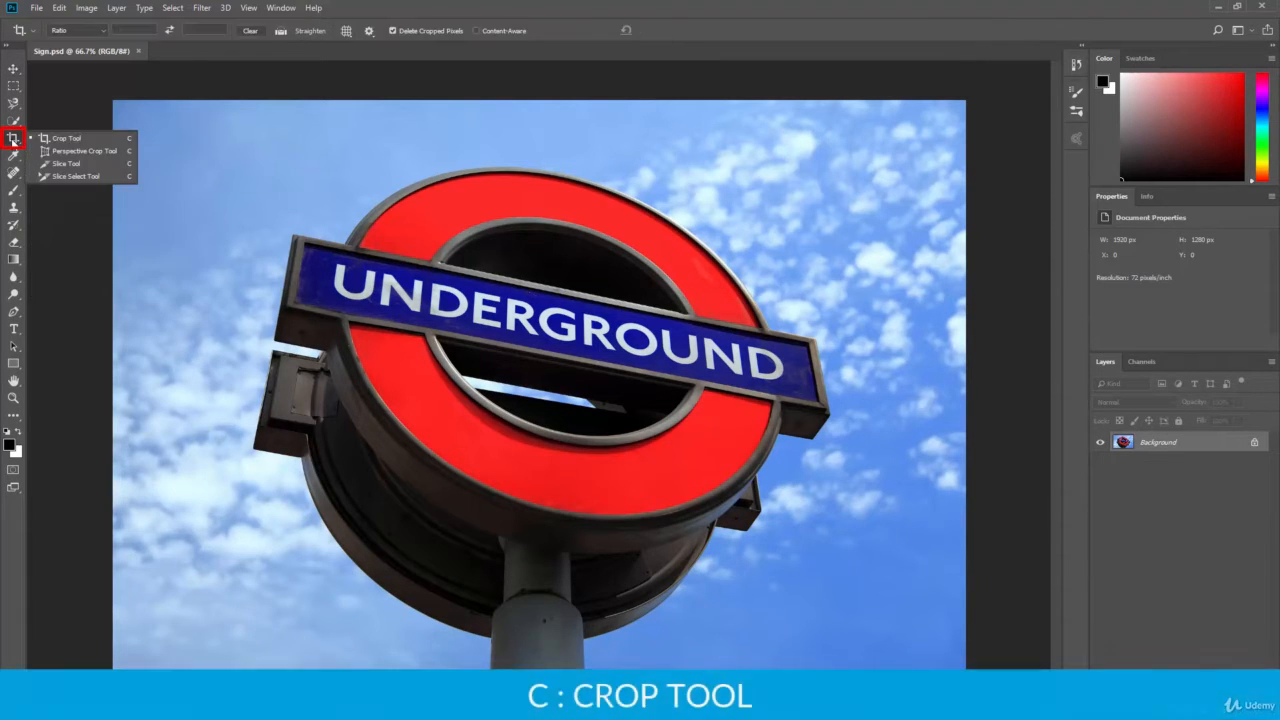
pyautogui.click(77, 137)
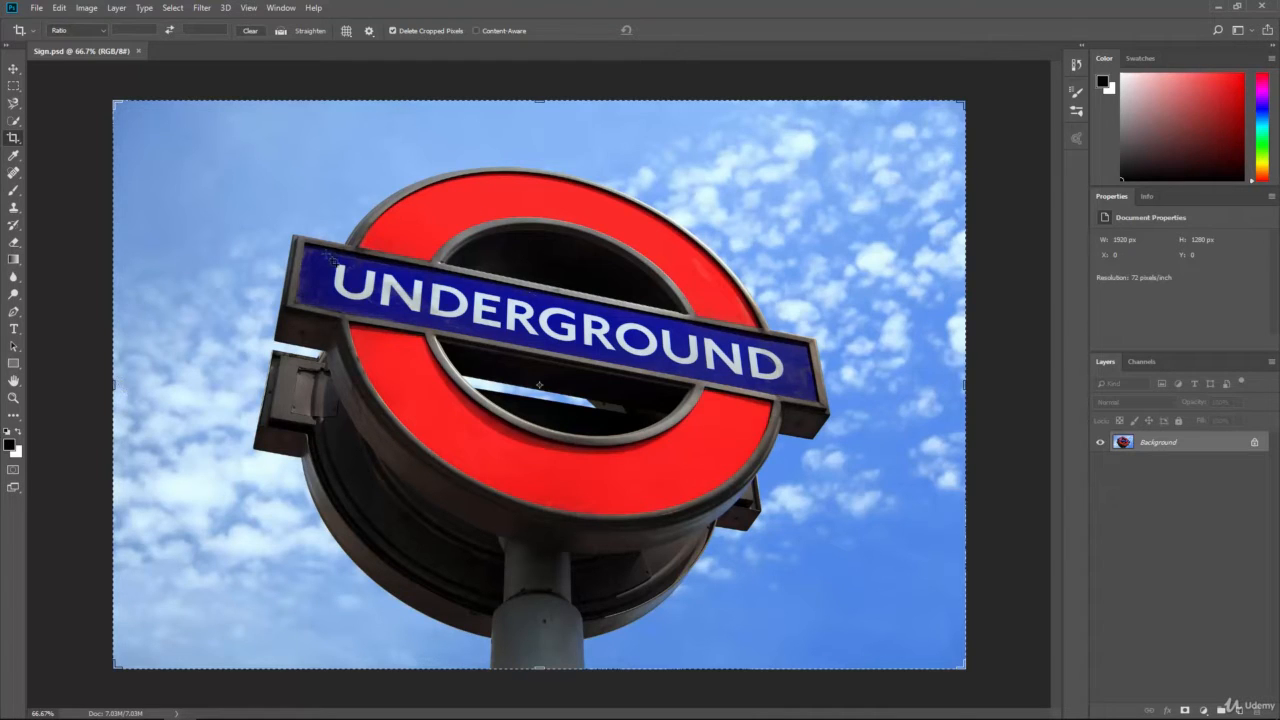
pyautogui.click(93, 31)
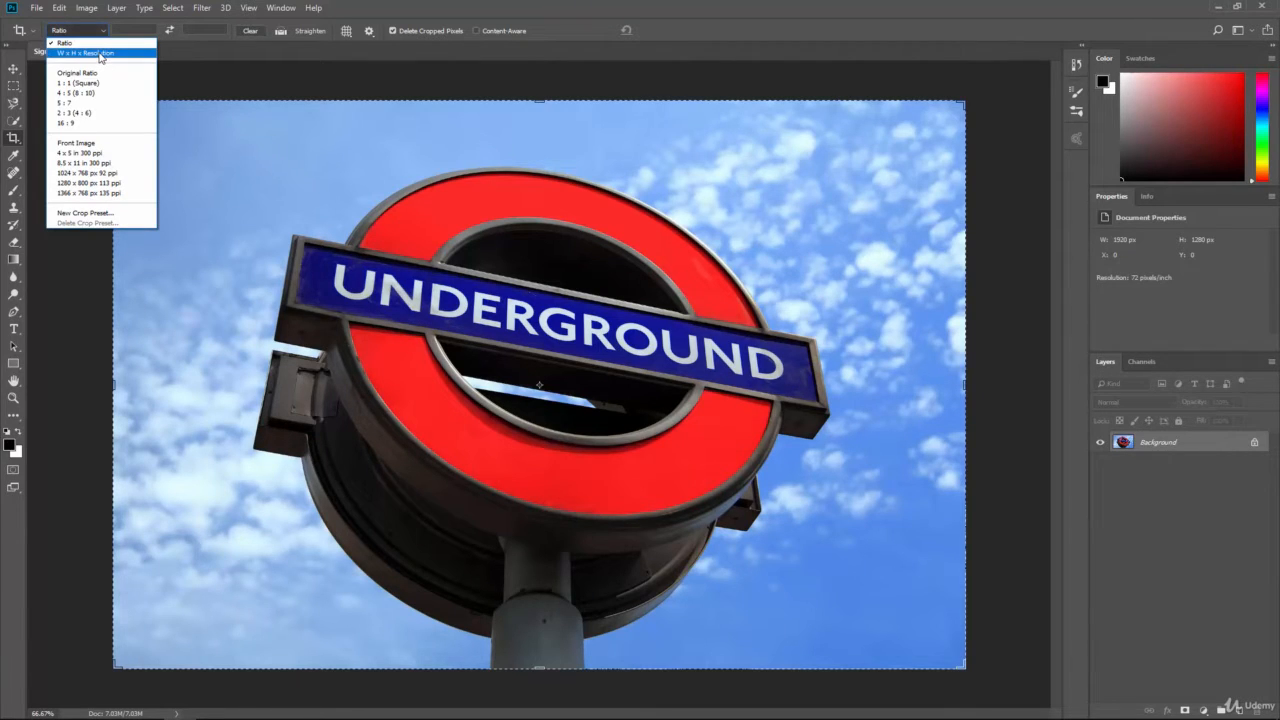
pyautogui.click(92, 123)
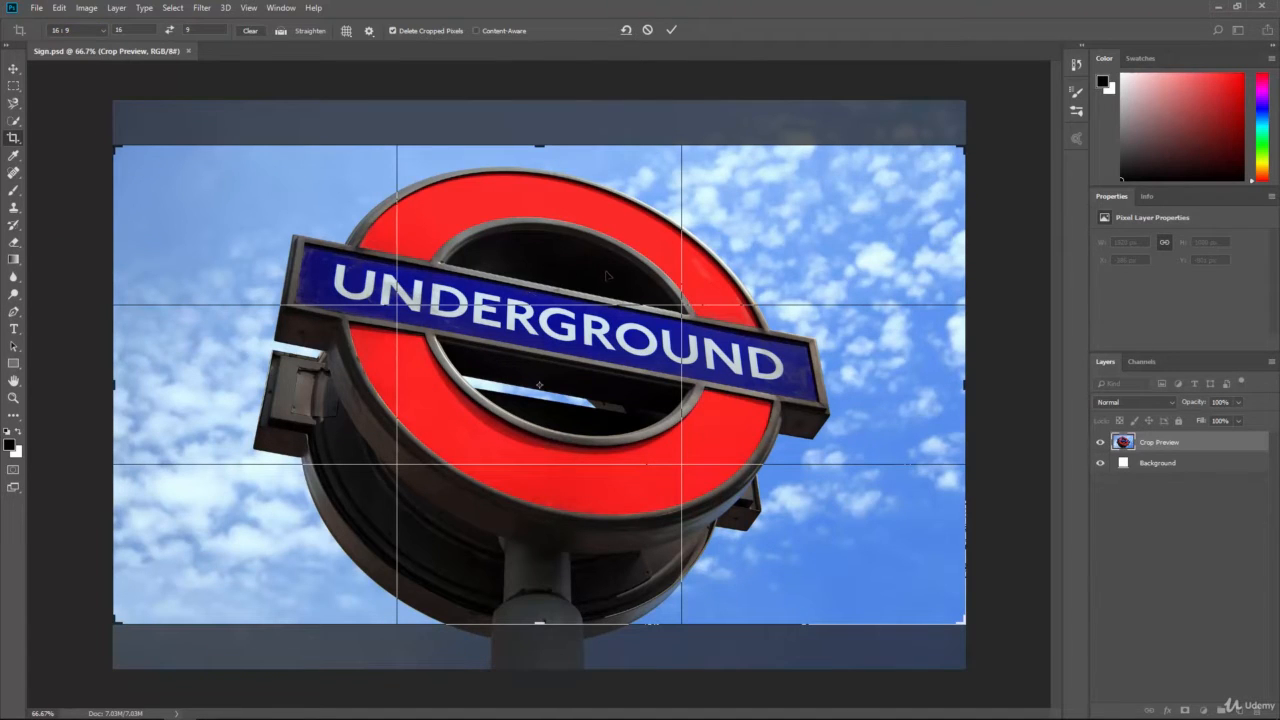
# Switch the crop preset back to Ratio and apply the Original Ratio preset to the crop box
pyautogui.click(91, 31)
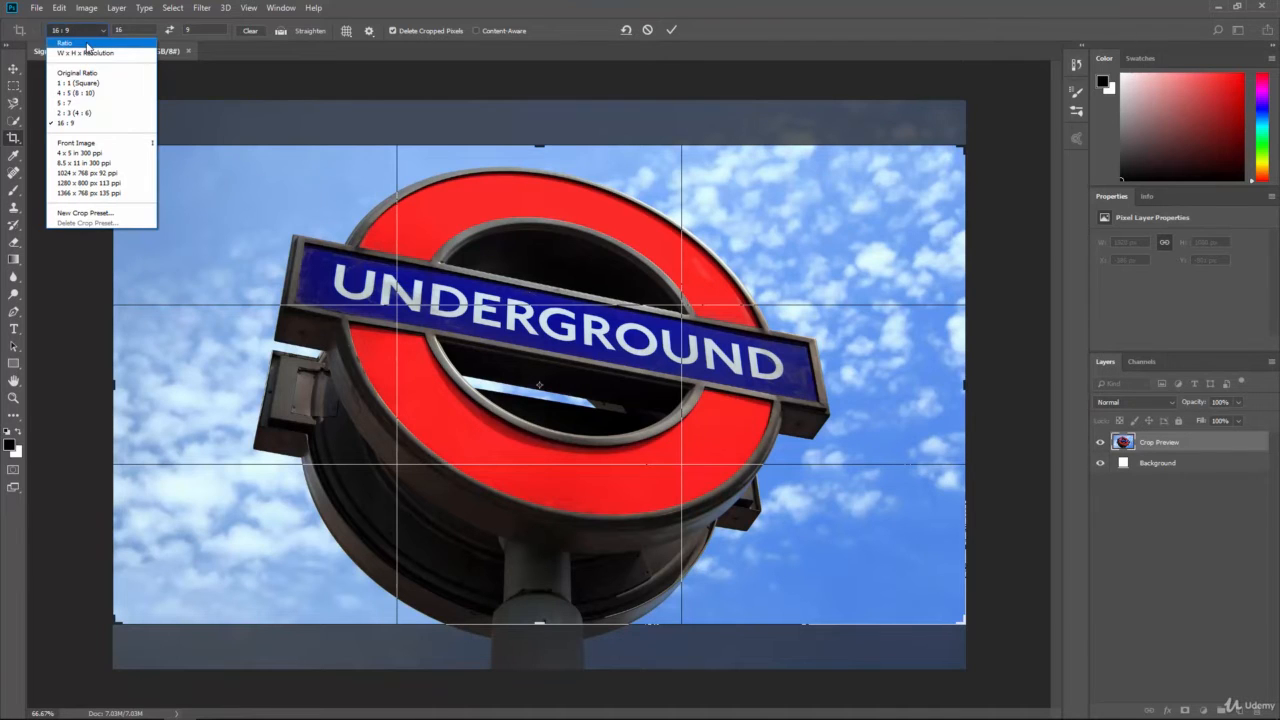
pyautogui.click(87, 45)
pyautogui.click(101, 32)
pyautogui.click(103, 74)
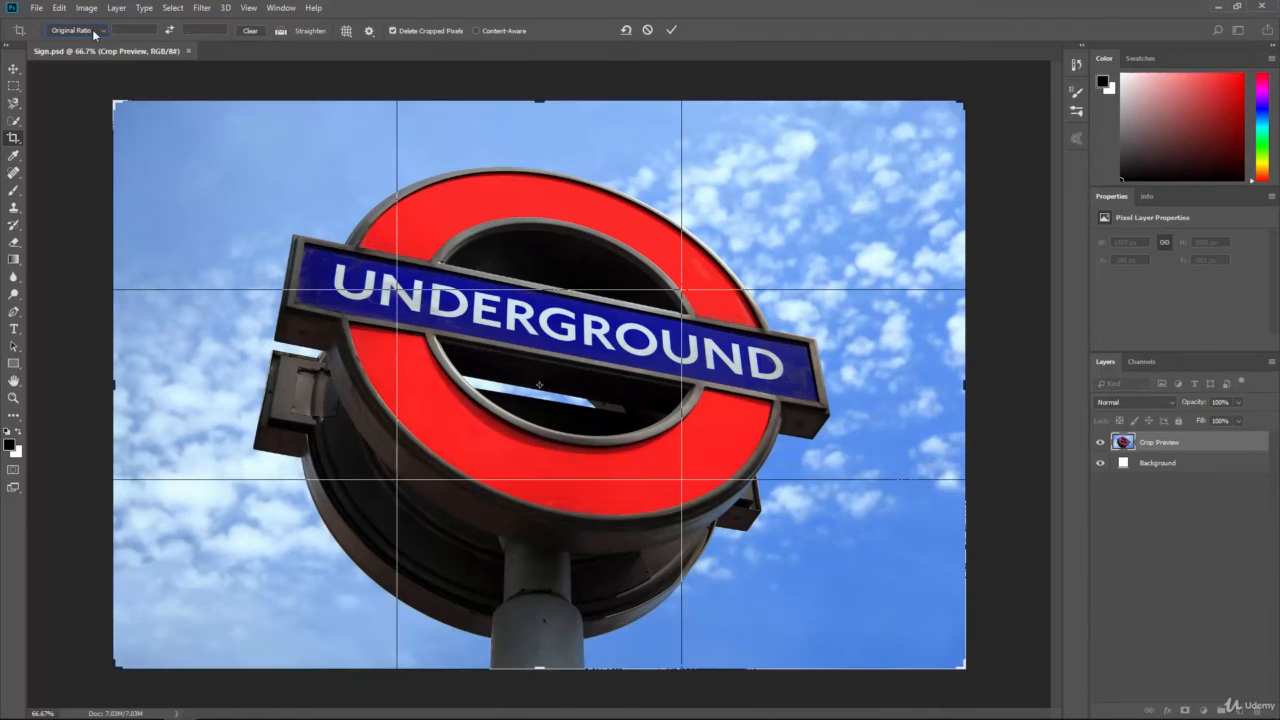
# Try straightening the image along the slope of the UNDERGROUND sign, clear the crop ratio and cancel the crop
pyautogui.click(281, 31)
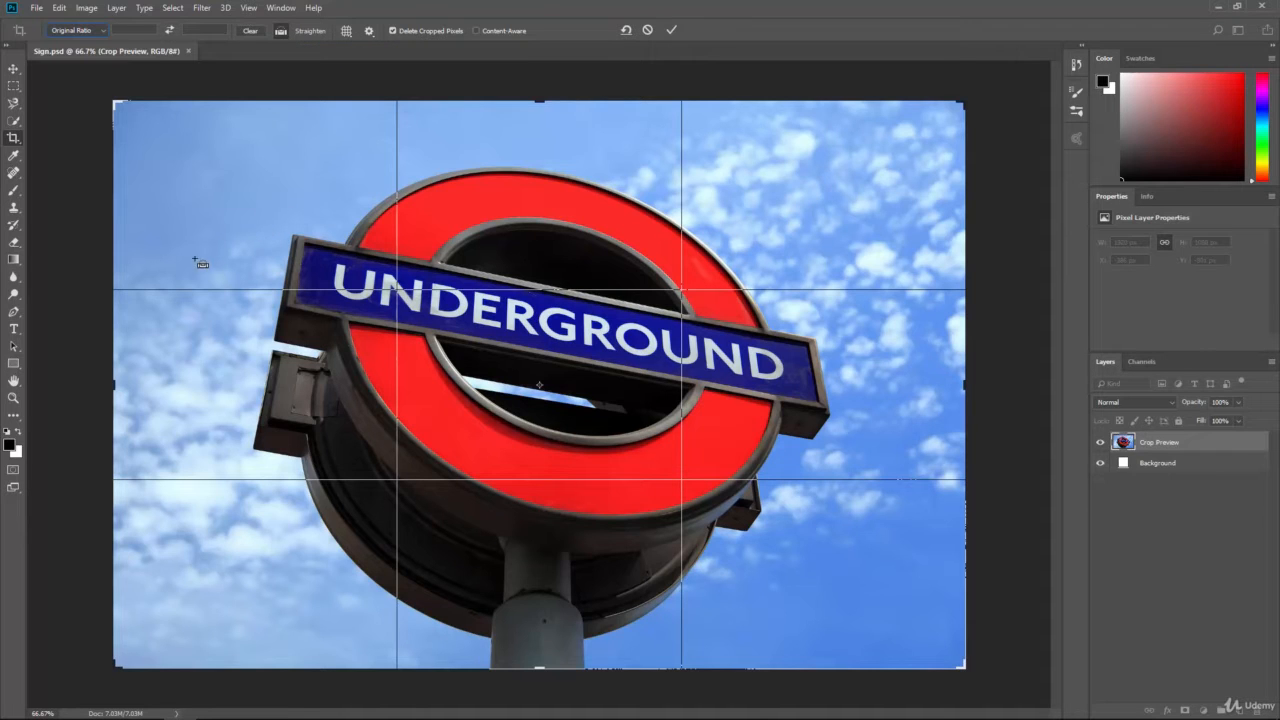
pyautogui.moveTo(186, 260); pyautogui.dragTo(933, 392)
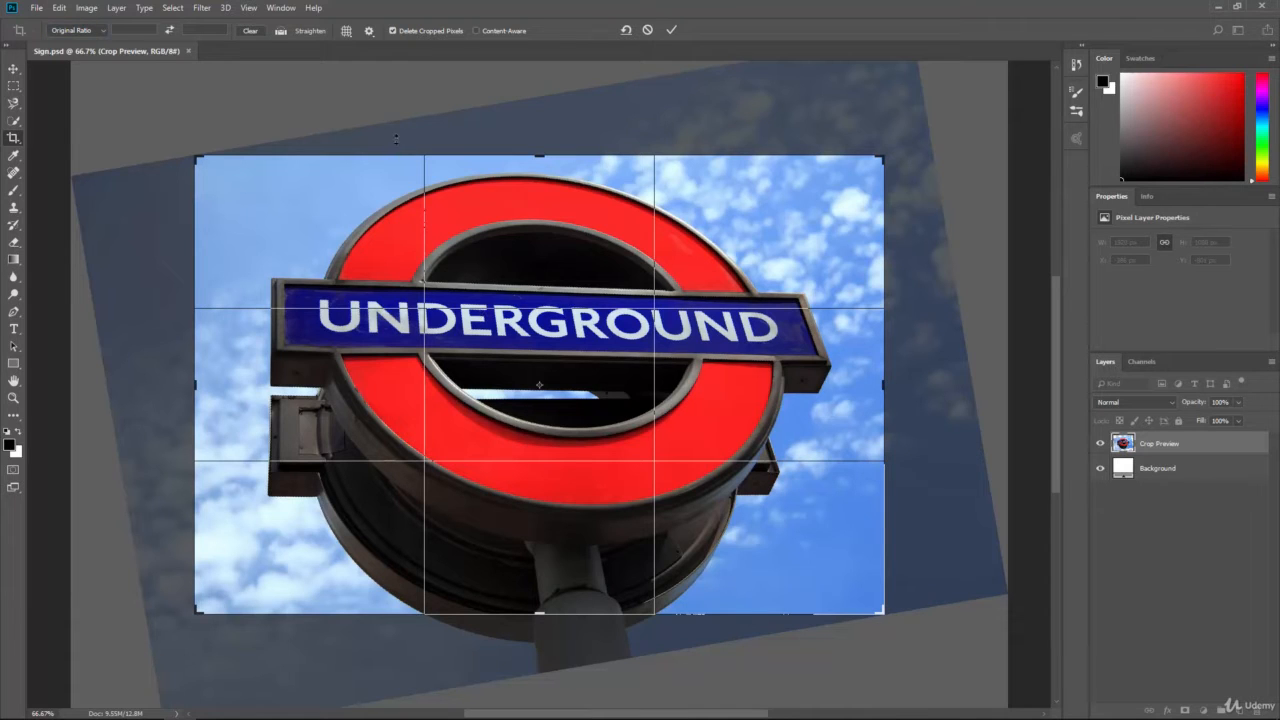
pyautogui.click(247, 34)
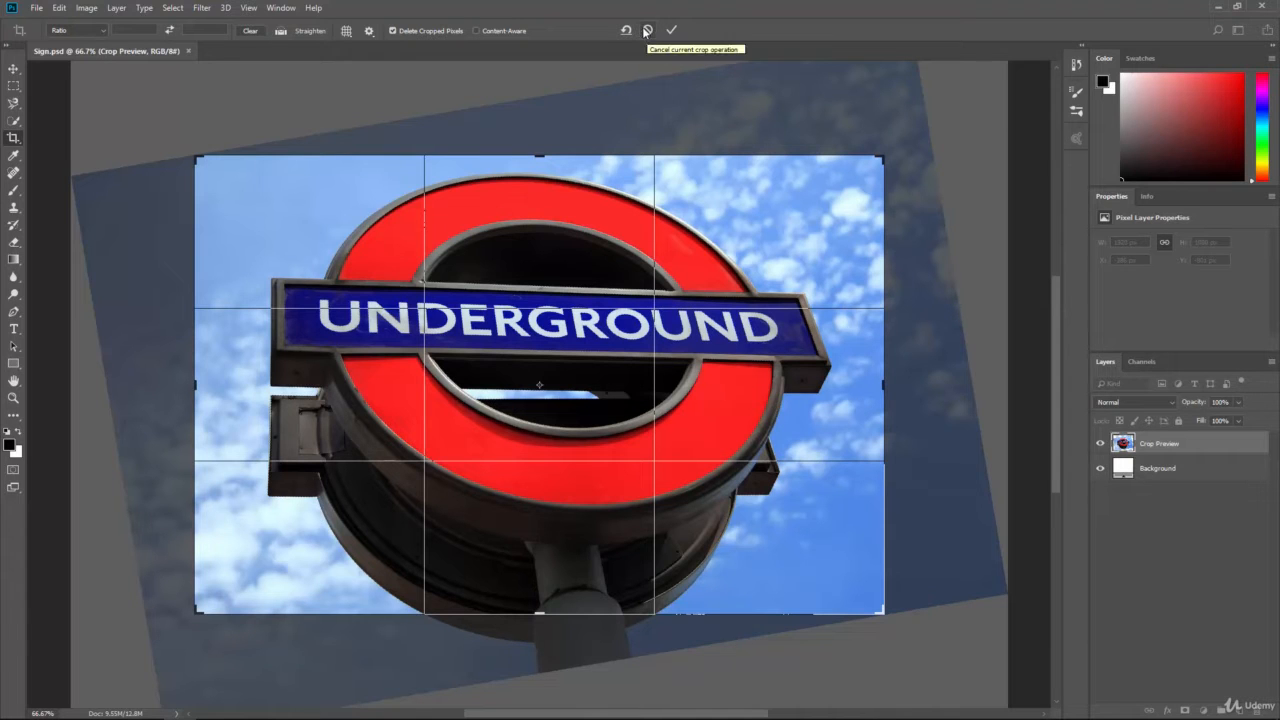
pyautogui.click(647, 31)
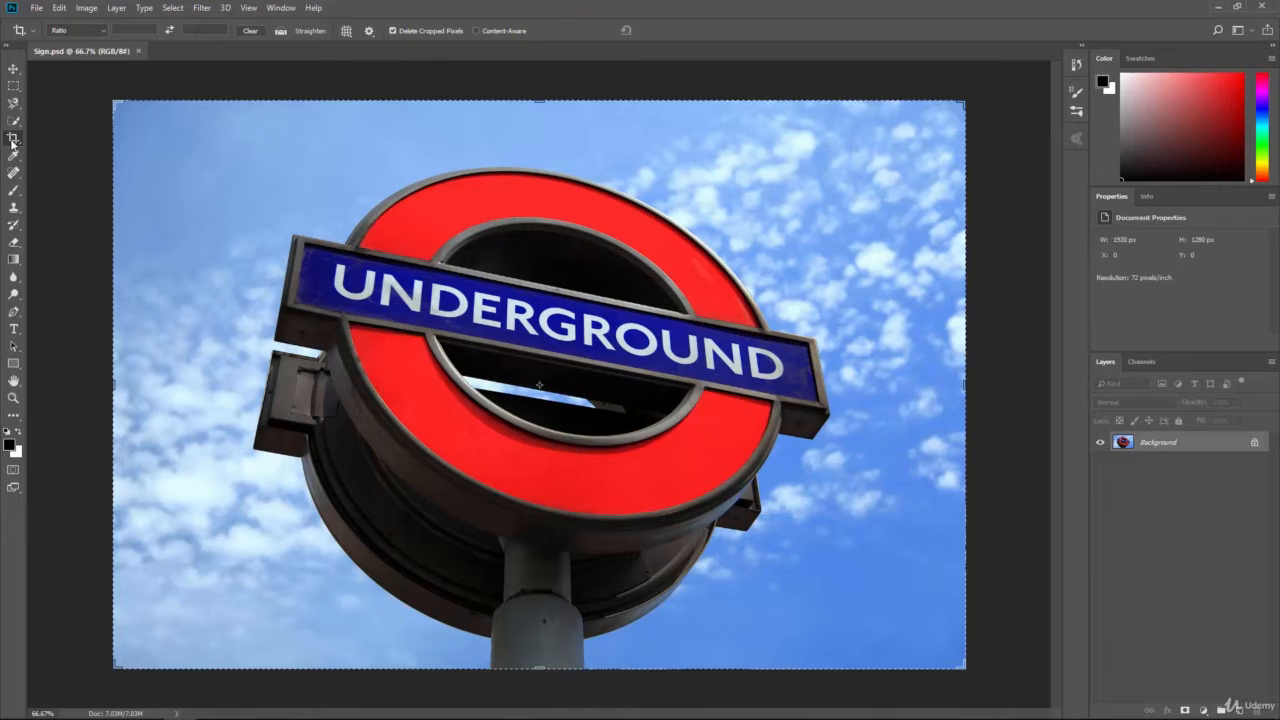
# Try straightening along the blue sign again without a fixed ratio, and discard the crop
pyautogui.click(281, 32)
pyautogui.moveTo(201, 268); pyautogui.dragTo(918, 384)
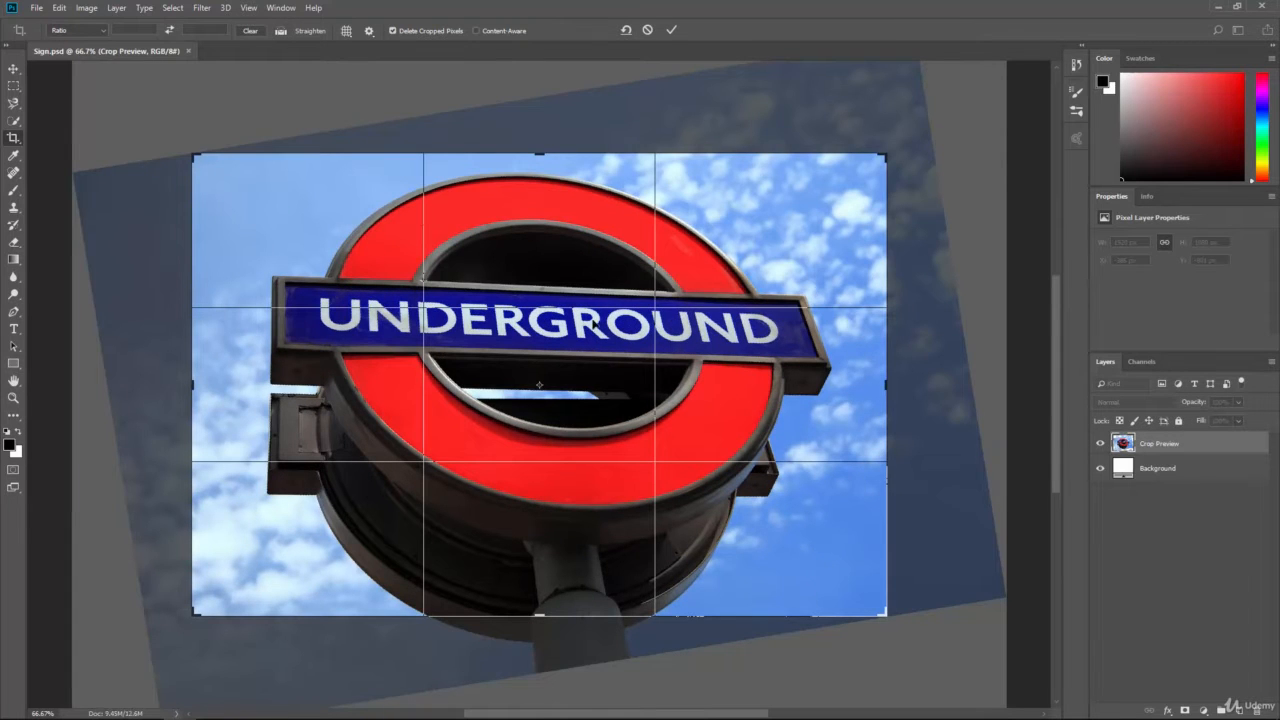
pyautogui.click(647, 30)
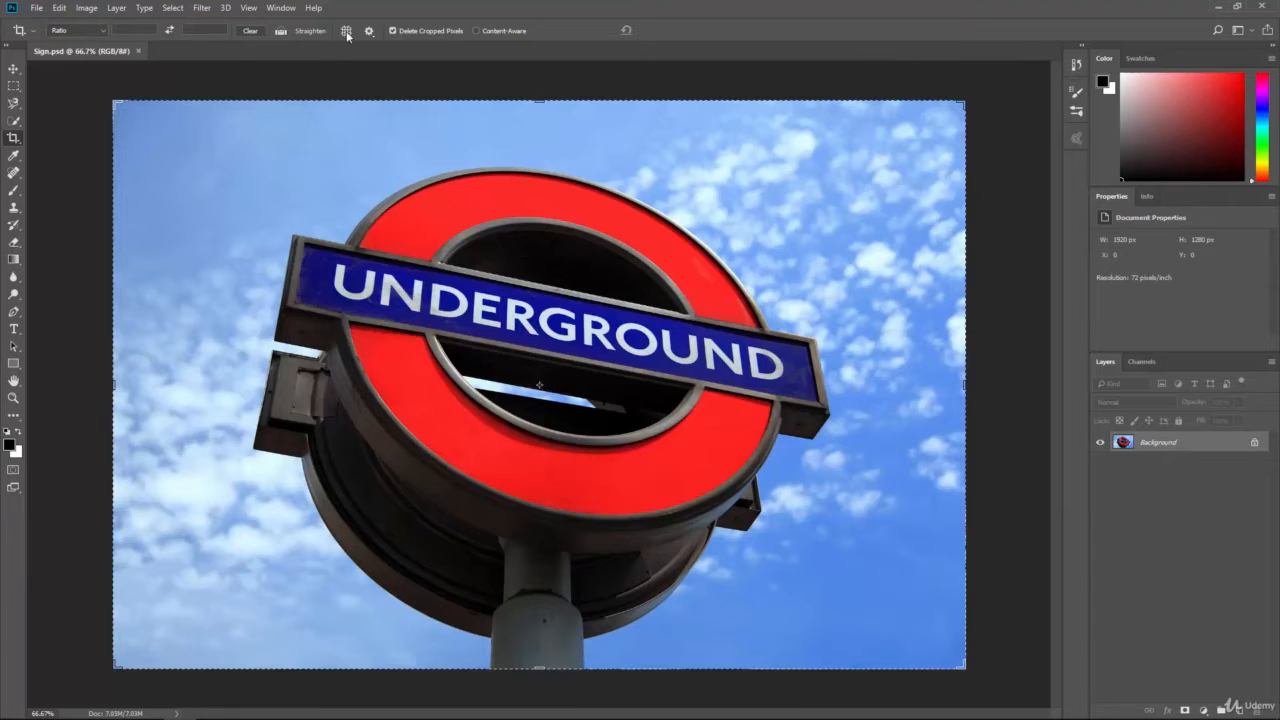
# Switch the crop overlay to Grid and then to Diagonal, and display it over the photo
pyautogui.click(346, 30)
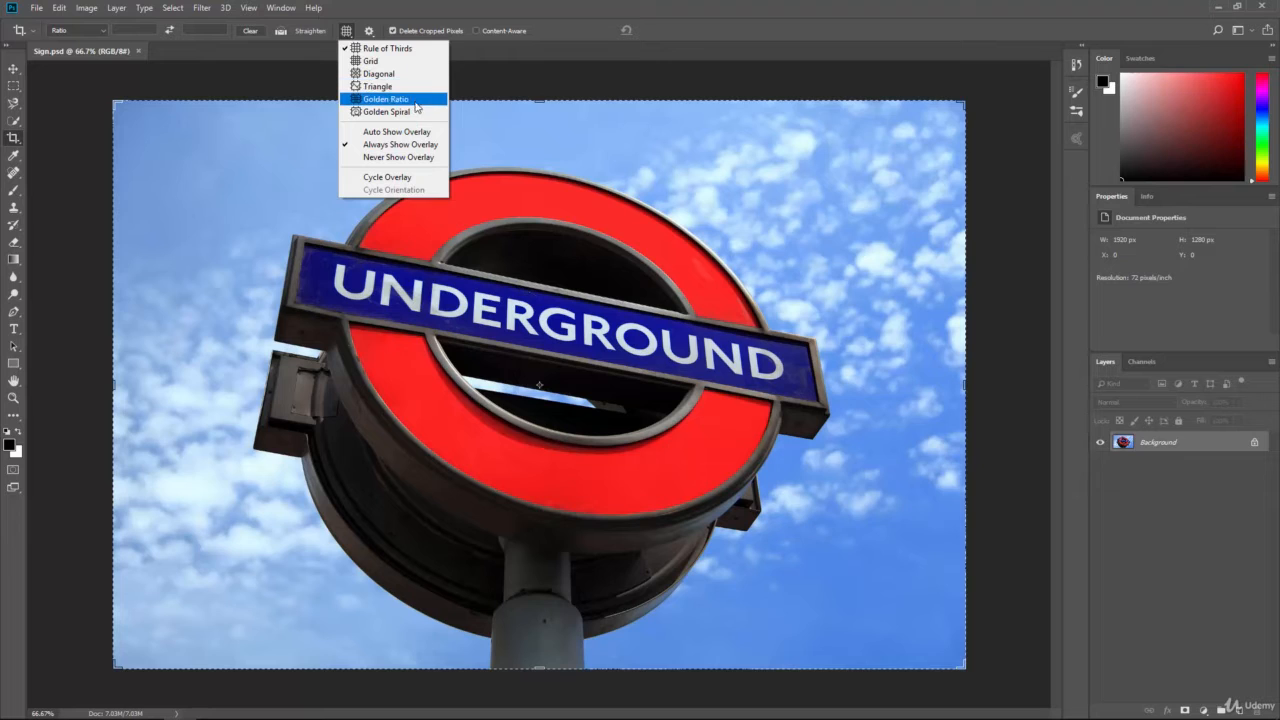
pyautogui.click(371, 61)
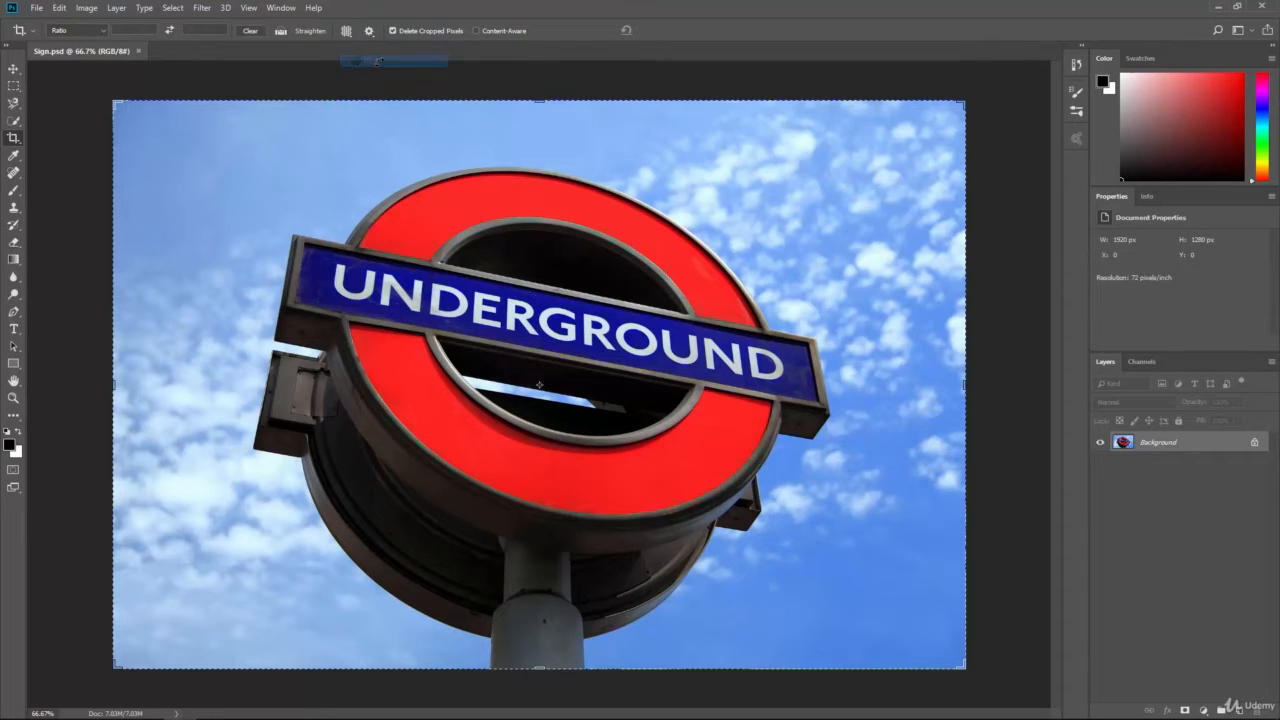
pyautogui.click(346, 32)
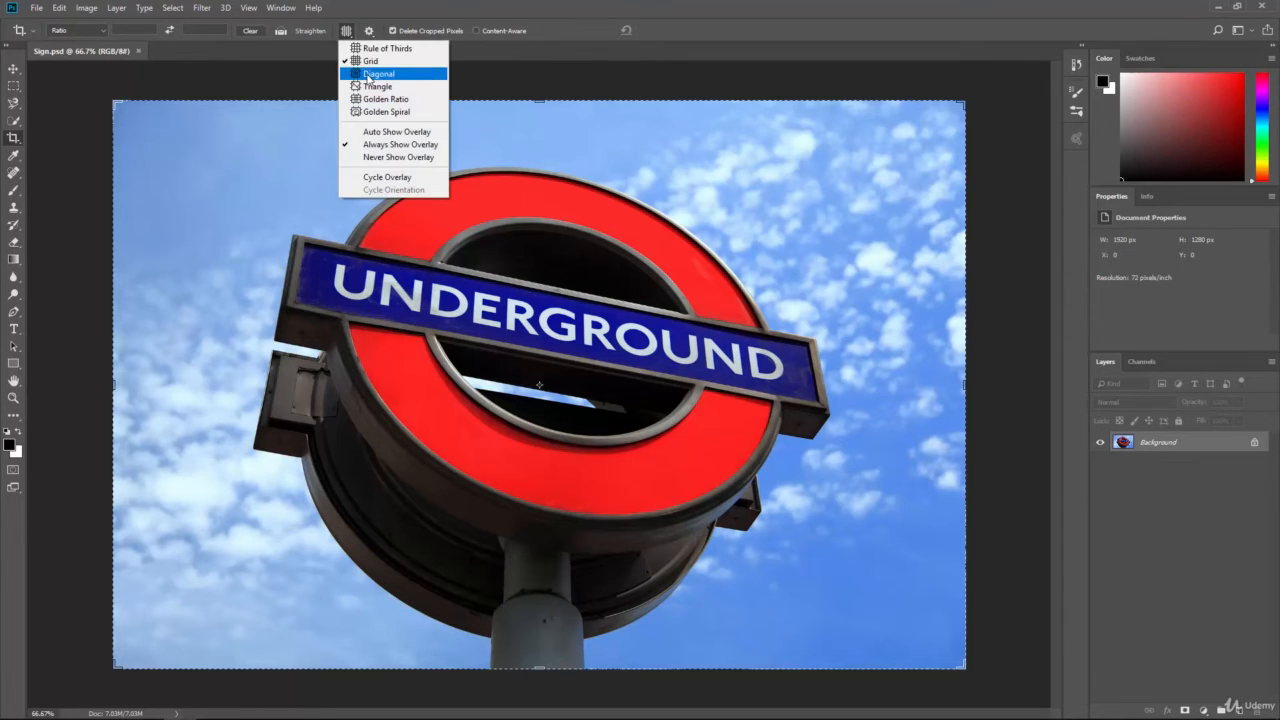
pyautogui.click(369, 74)
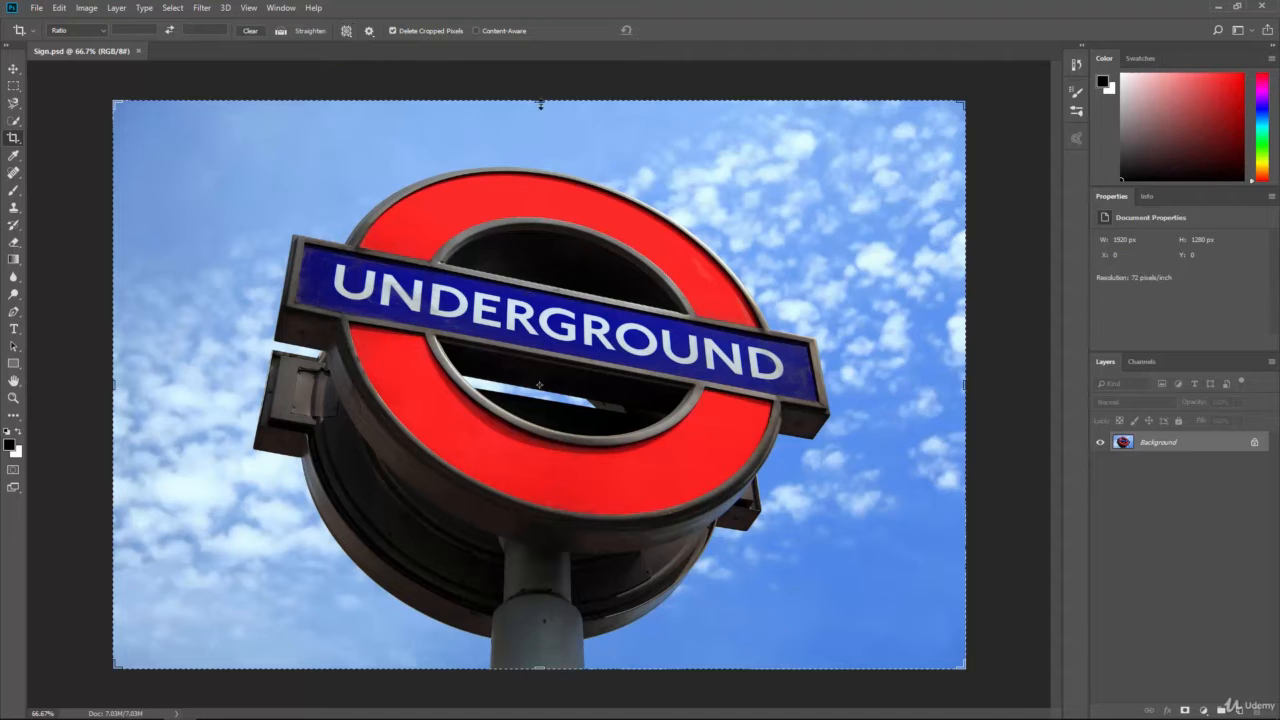
pyautogui.moveTo(540, 102); pyautogui.dragTo(509, 101)
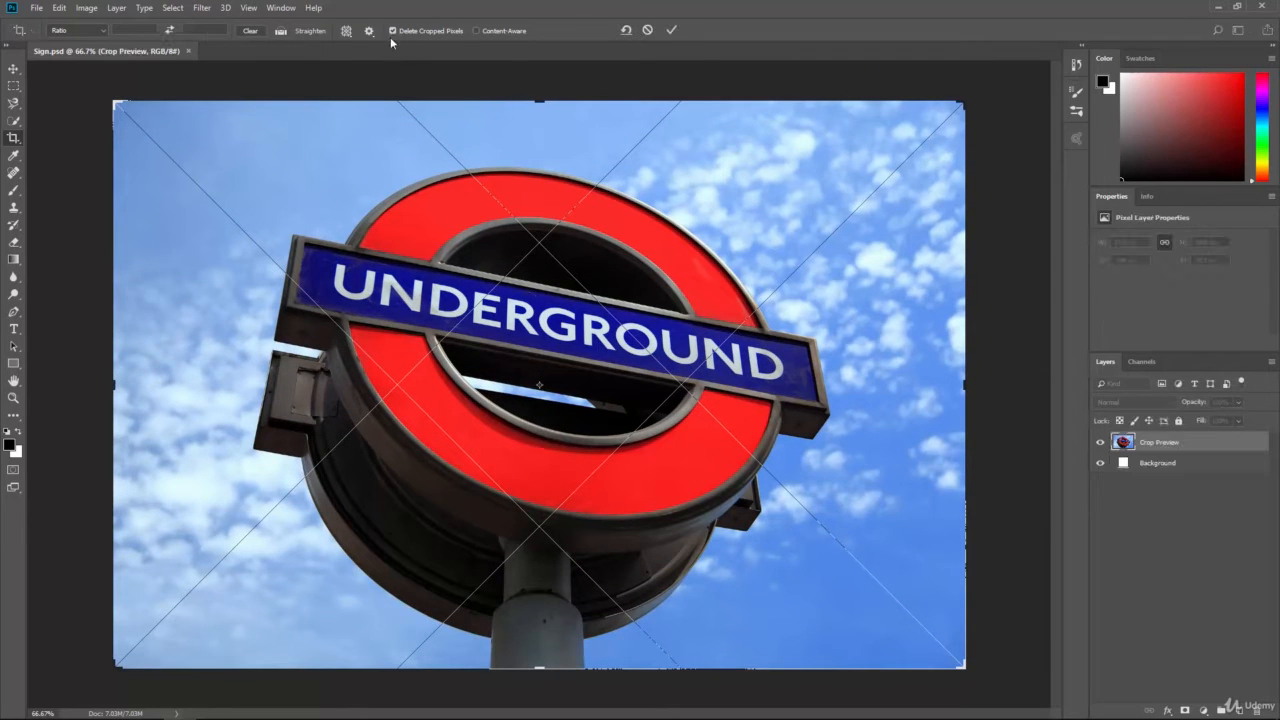
# Try the Golden Ratio and Golden Spiral overlays on the crop box
pyautogui.click(346, 30)
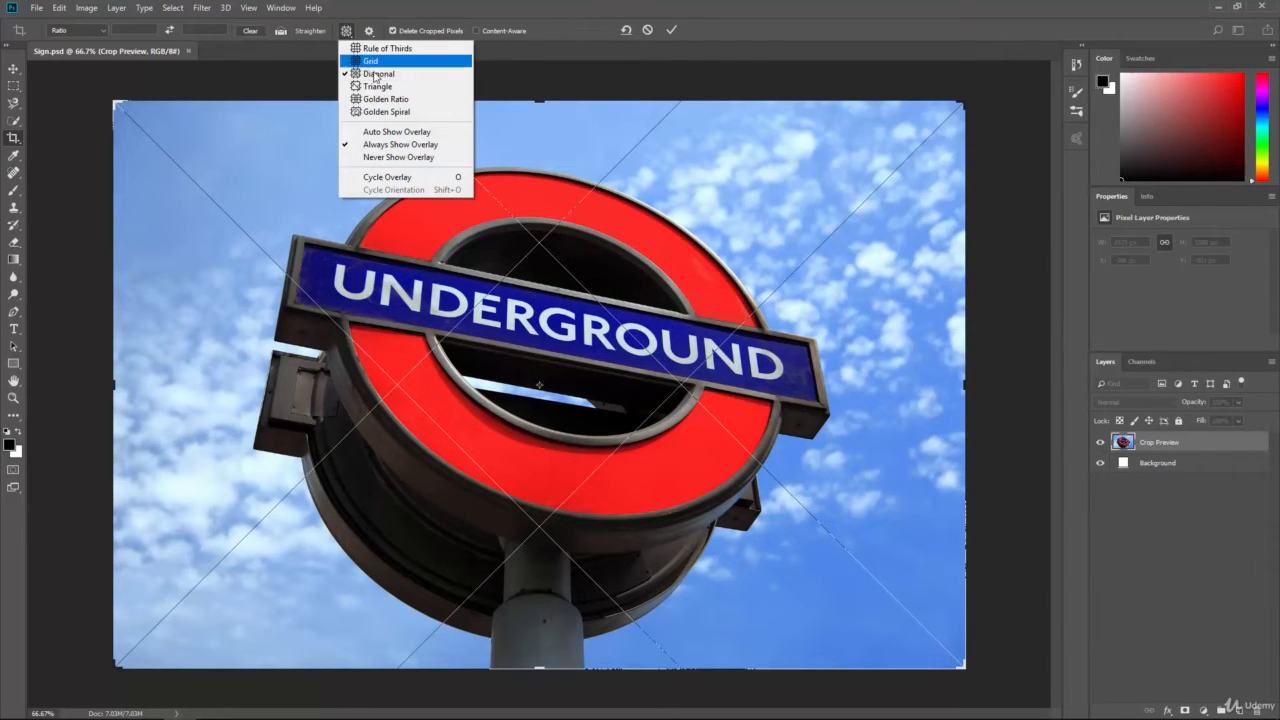
pyautogui.click(383, 99)
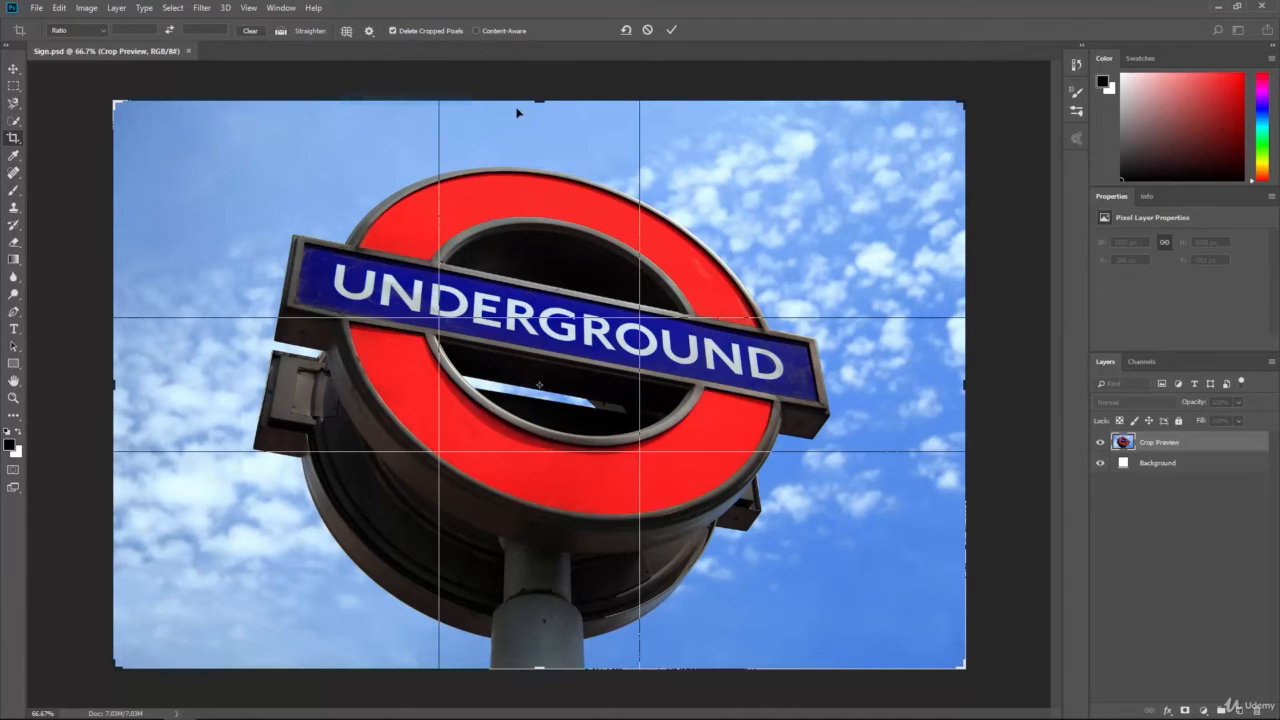
pyautogui.click(346, 30)
pyautogui.click(383, 112)
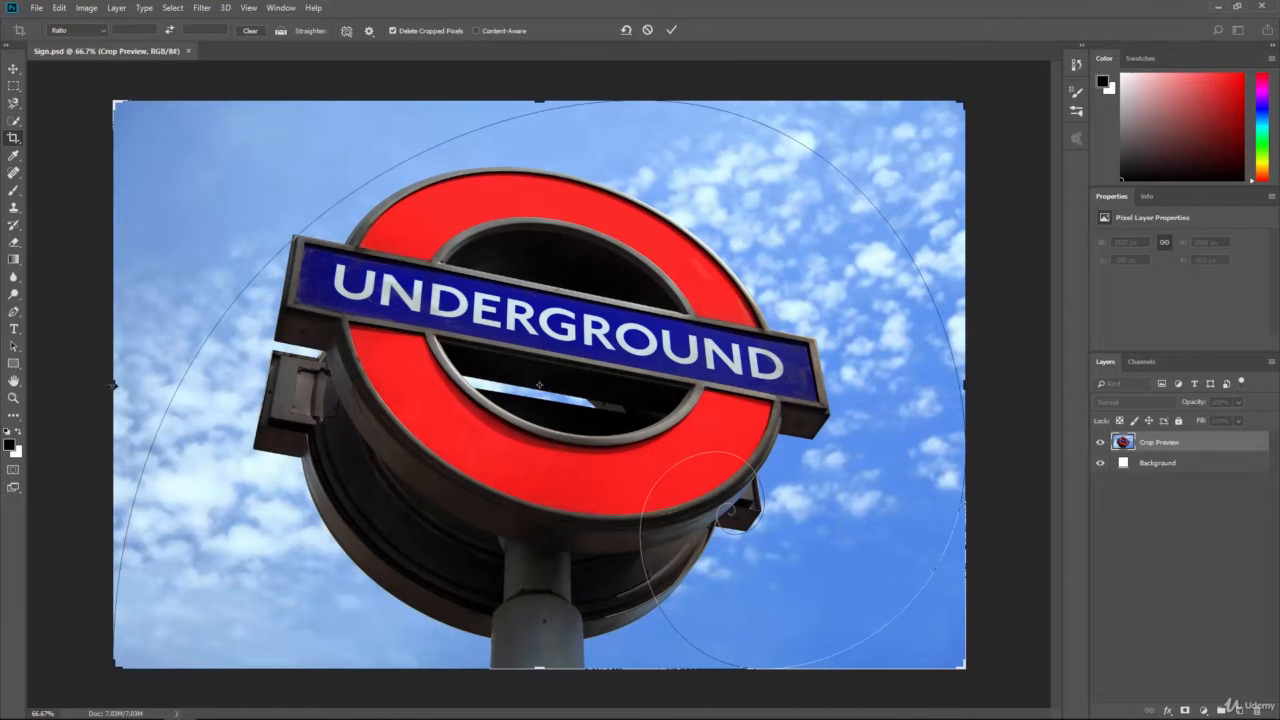
# Try moving the right and top crop edges inward with the Golden Spiral overlay, and cancel the crop
pyautogui.moveTo(113, 385)
pyautogui.mouseDown()
pyautogui.moveTo(245, 392)
pyautogui.moveTo(114, 374)
pyautogui.mouseUp()
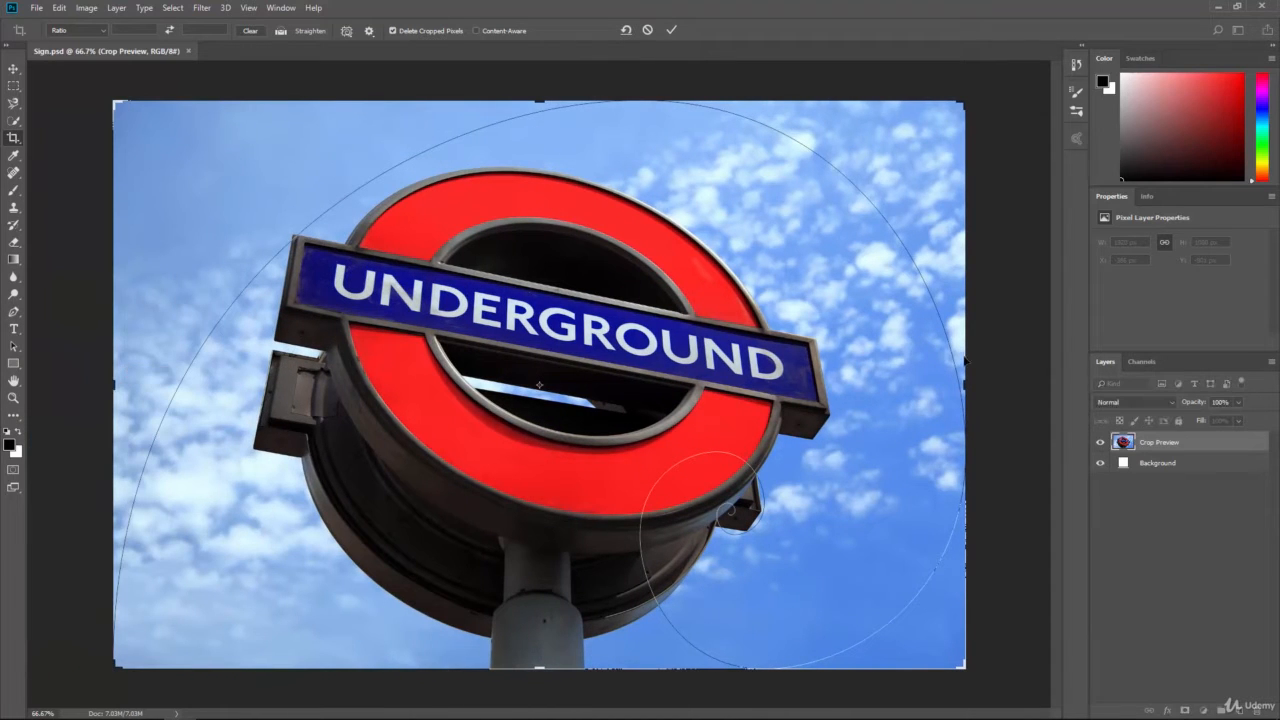
pyautogui.moveTo(962, 385); pyautogui.dragTo(890, 386)
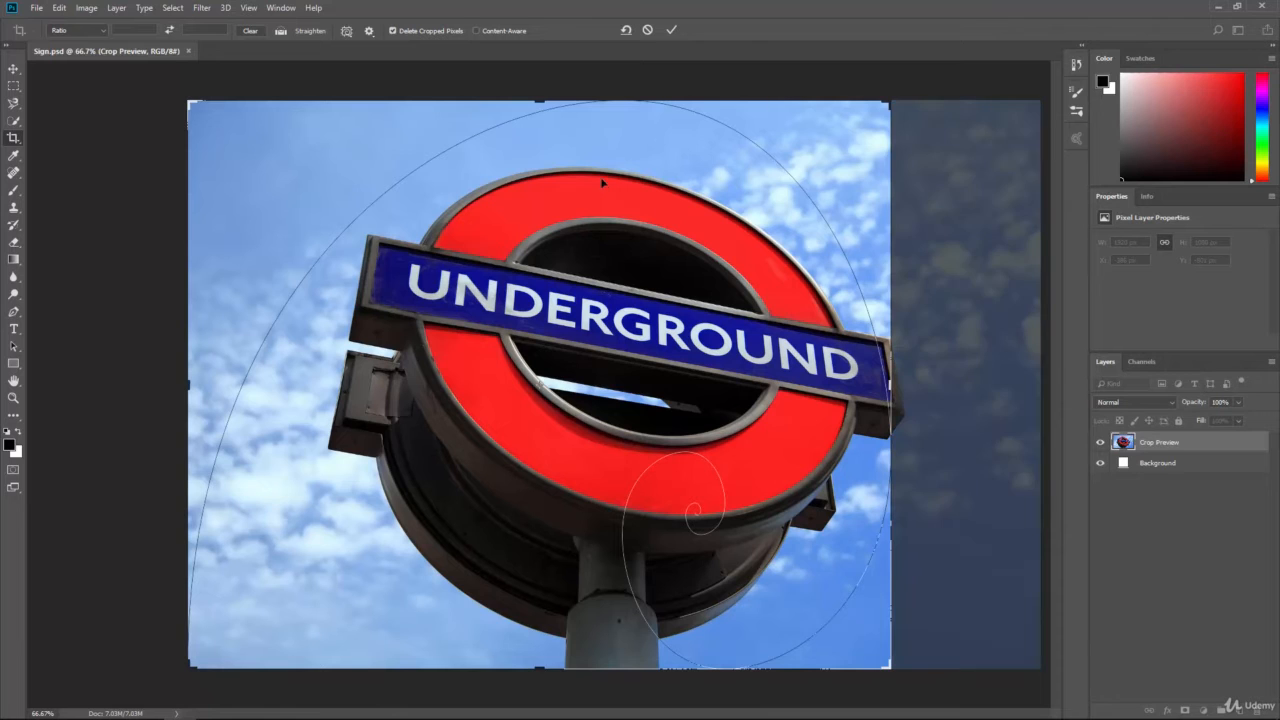
pyautogui.moveTo(540, 100)
pyautogui.mouseDown()
pyautogui.moveTo(540, 128)
pyautogui.moveTo(540, 117)
pyautogui.mouseUp()
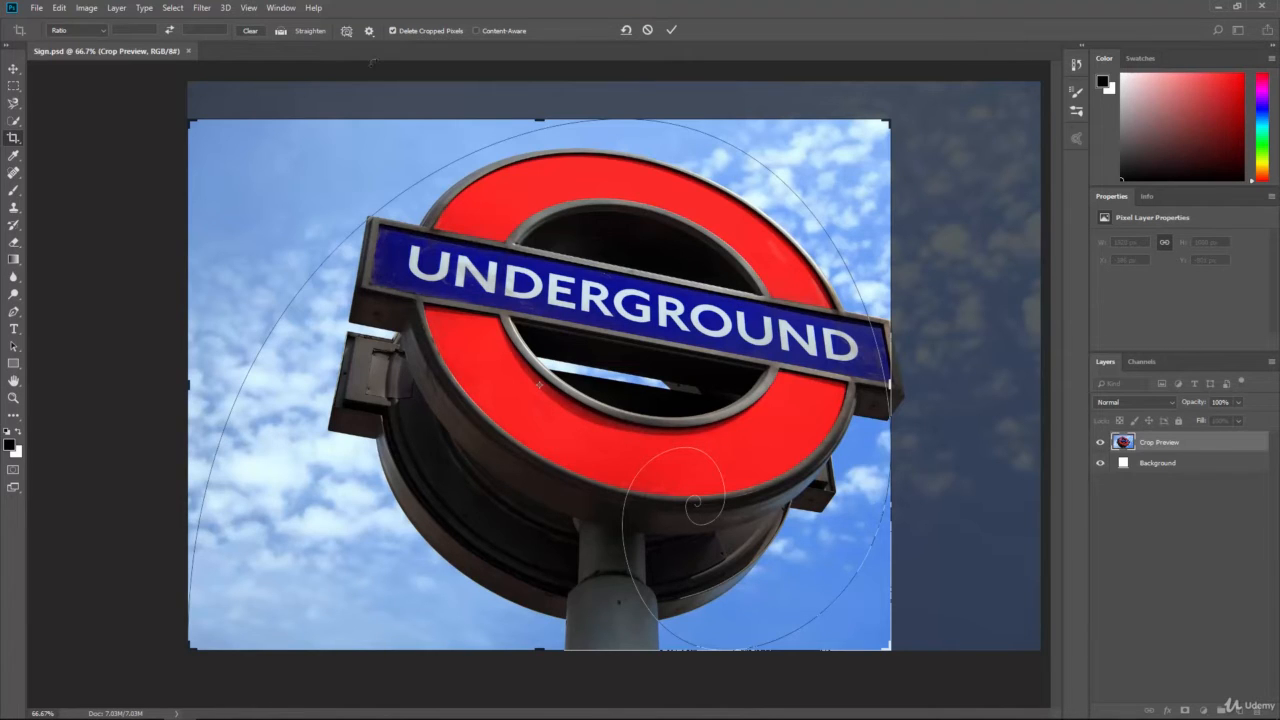
pyautogui.click(647, 30)
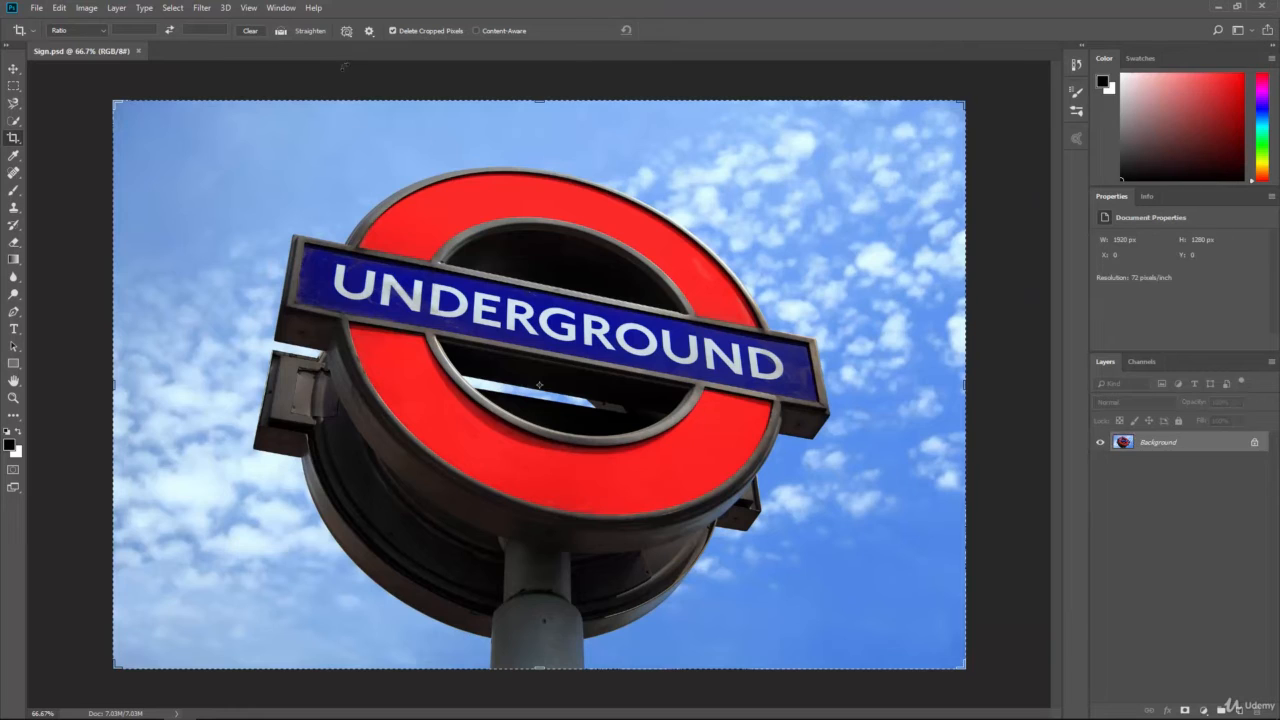
# Review the additional Crop tool options and set the crop overlay to Rule of Thirds
pyautogui.click(369, 32)
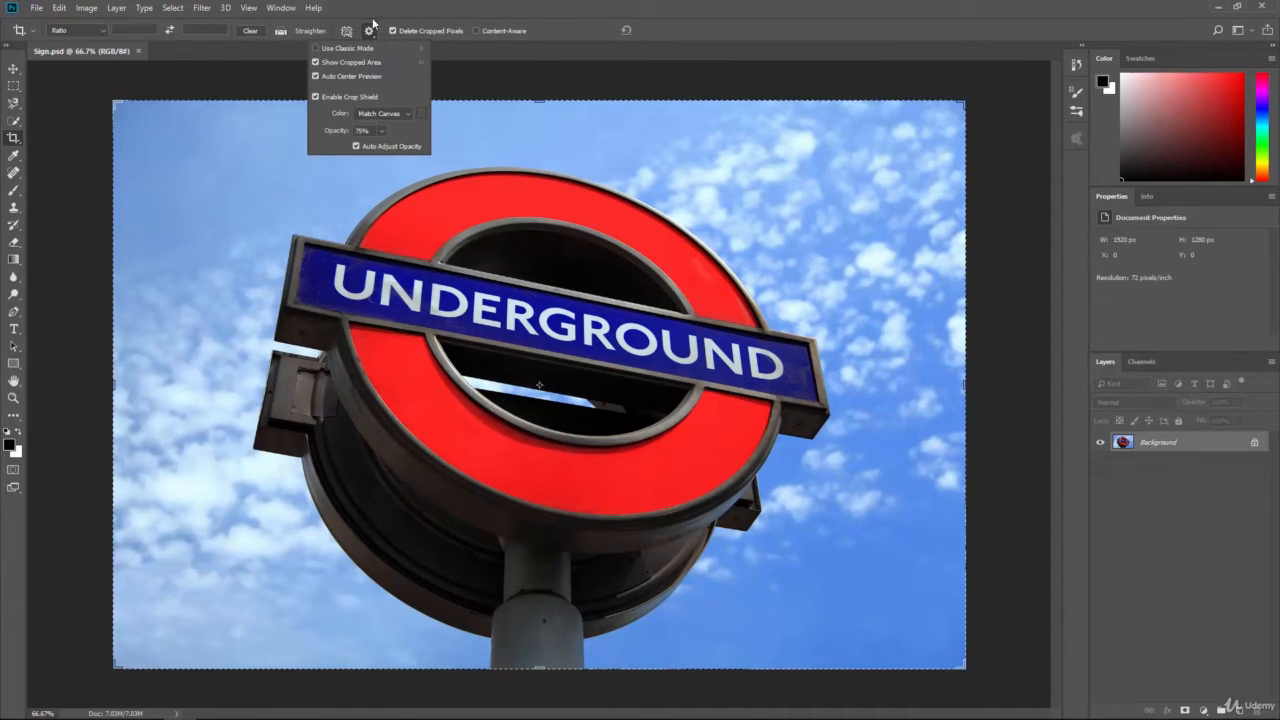
pyautogui.click(369, 31)
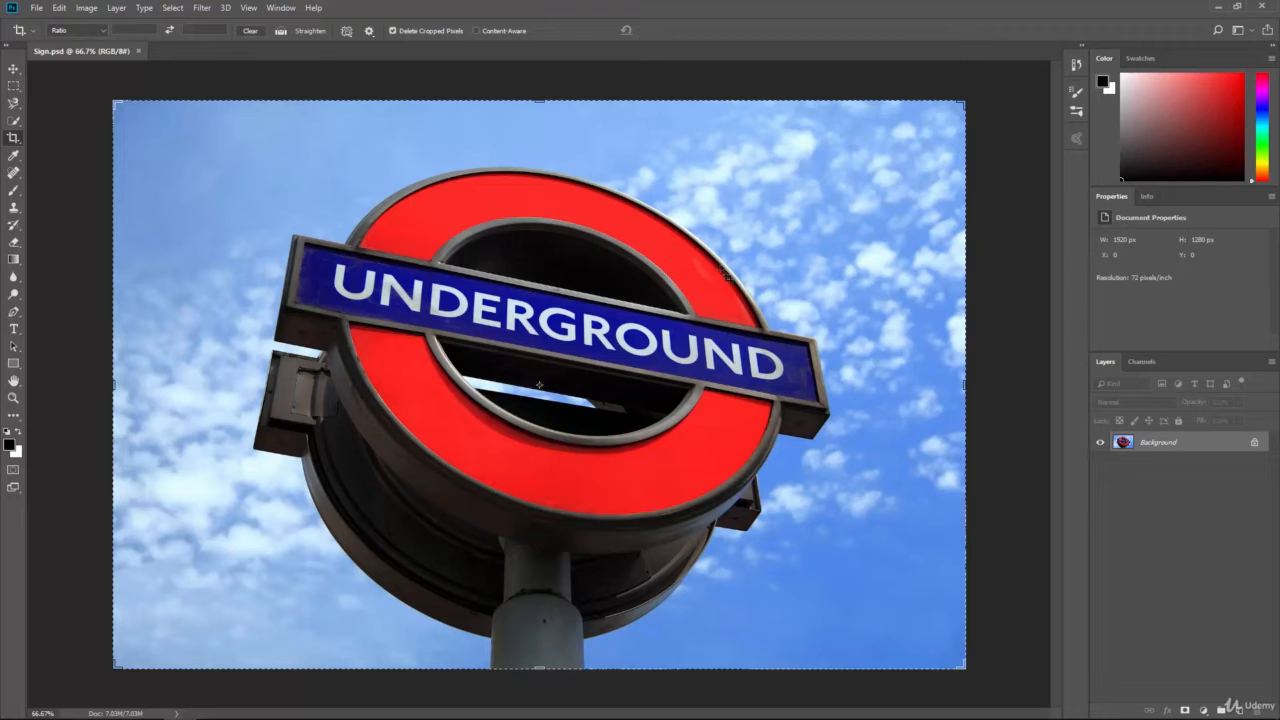
pyautogui.click(346, 31)
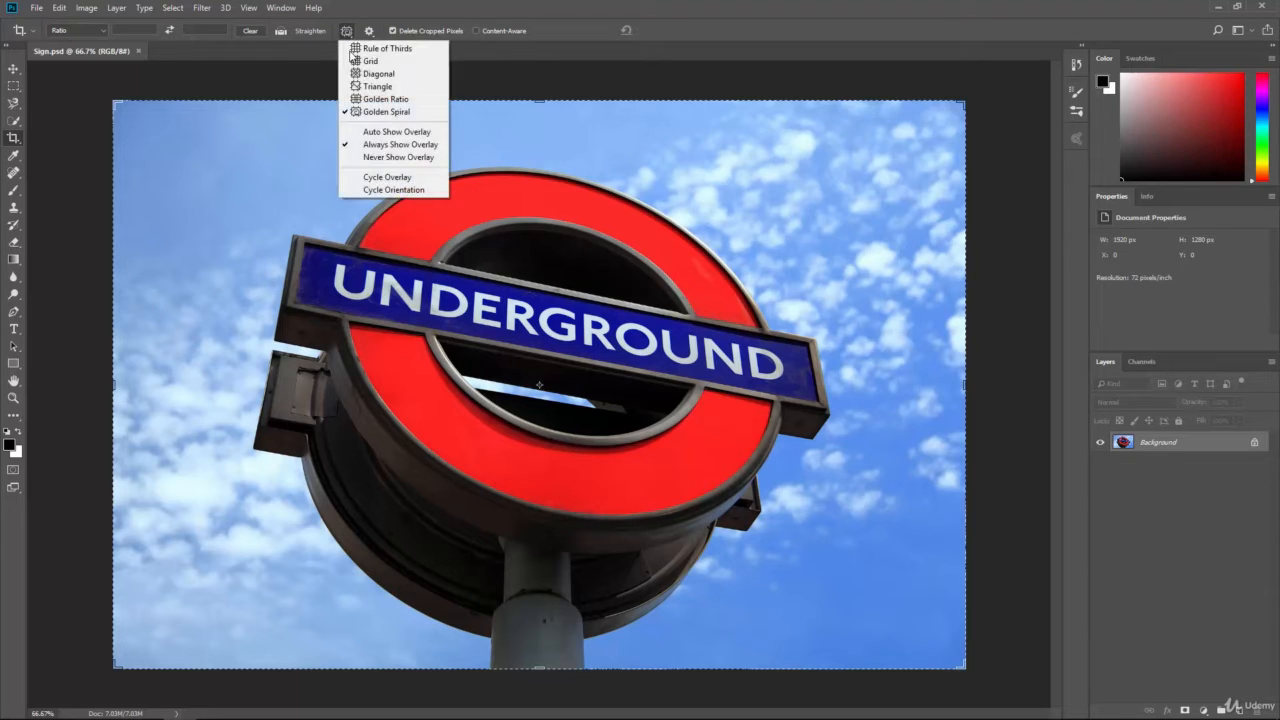
pyautogui.click(350, 50)
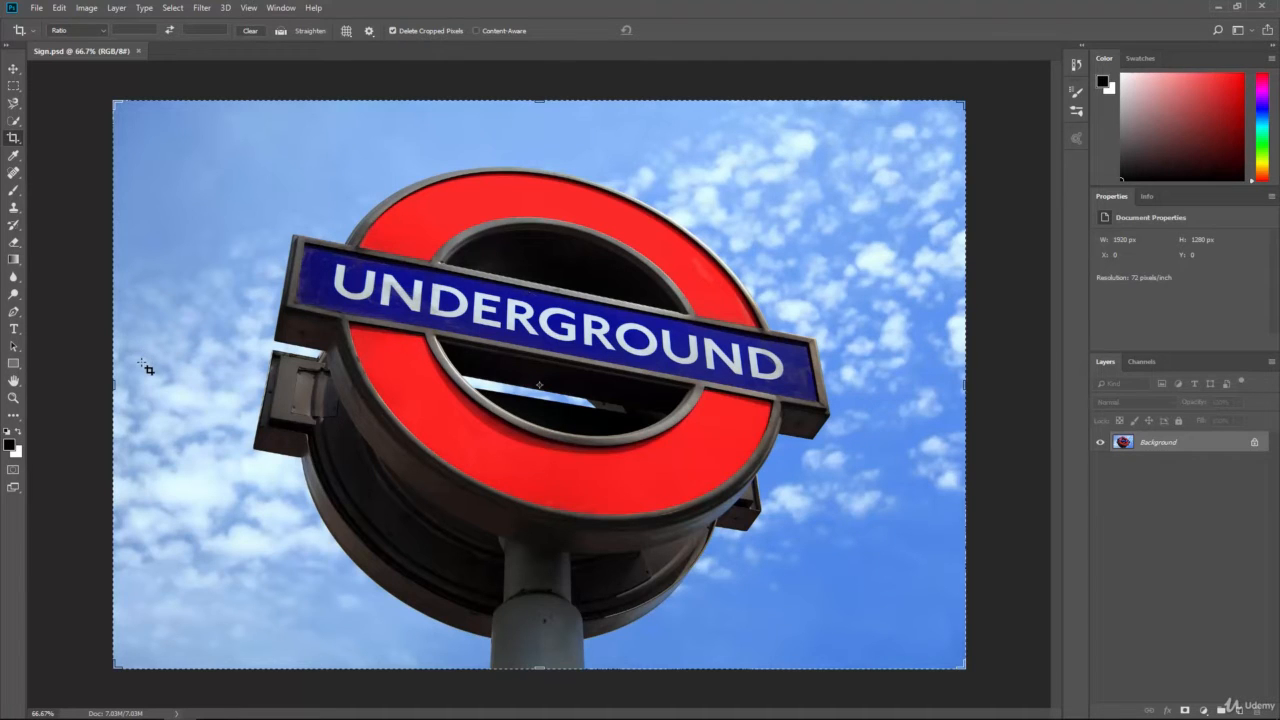
# Crop all four edges in around the sign to about 1338 by 926 px, then undo and redo the crop to compare
pyautogui.moveTo(114, 384); pyautogui.dragTo(179, 393)
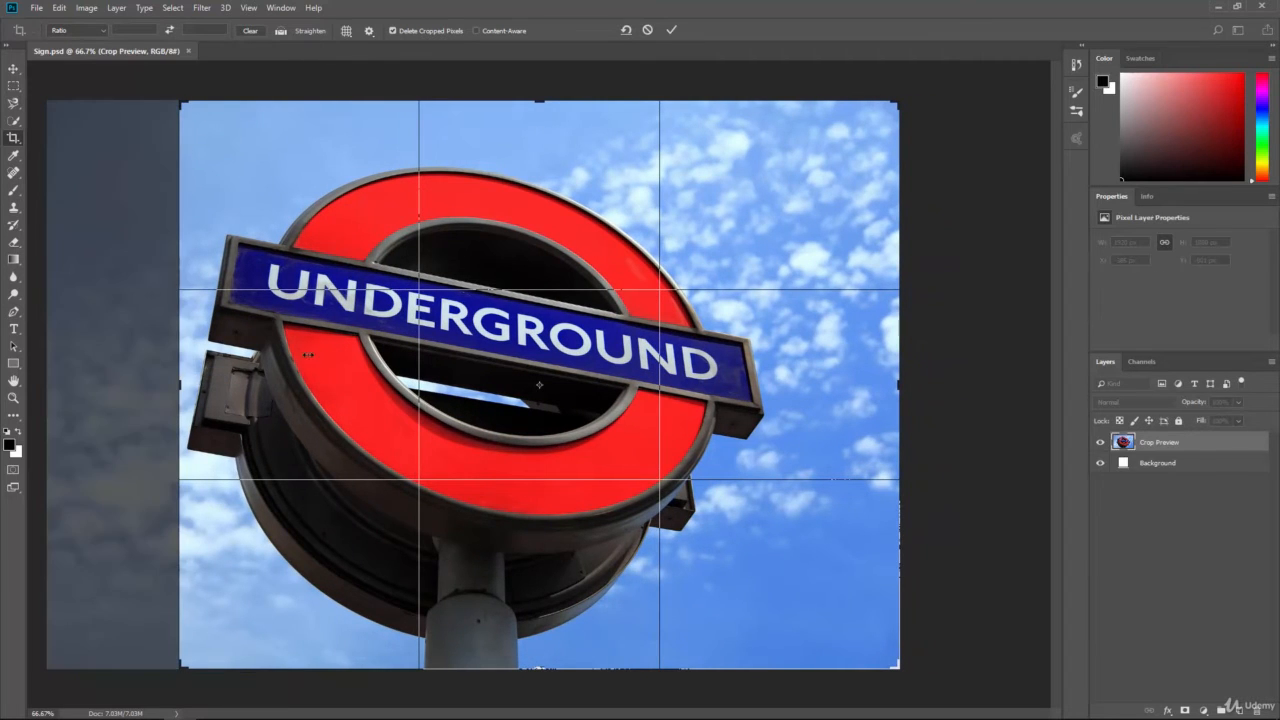
pyautogui.moveTo(899, 385); pyautogui.dragTo(837, 396)
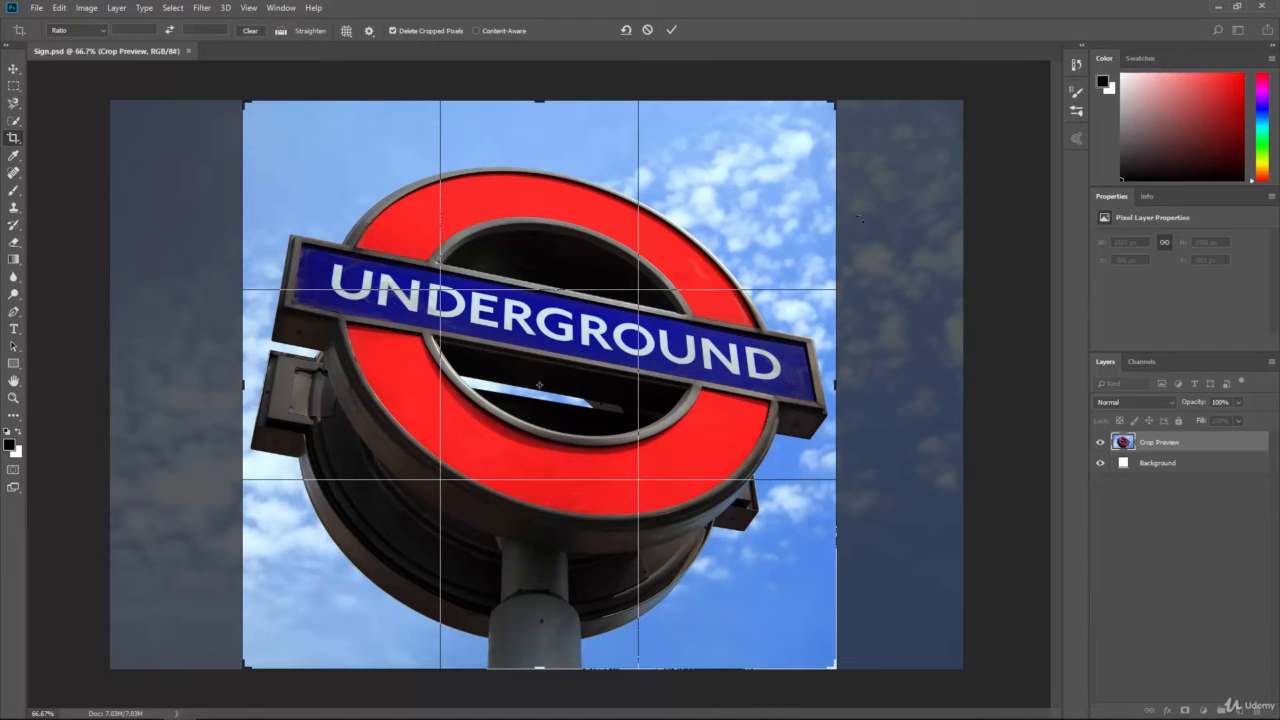
pyautogui.moveTo(541, 103); pyautogui.dragTo(541, 130)
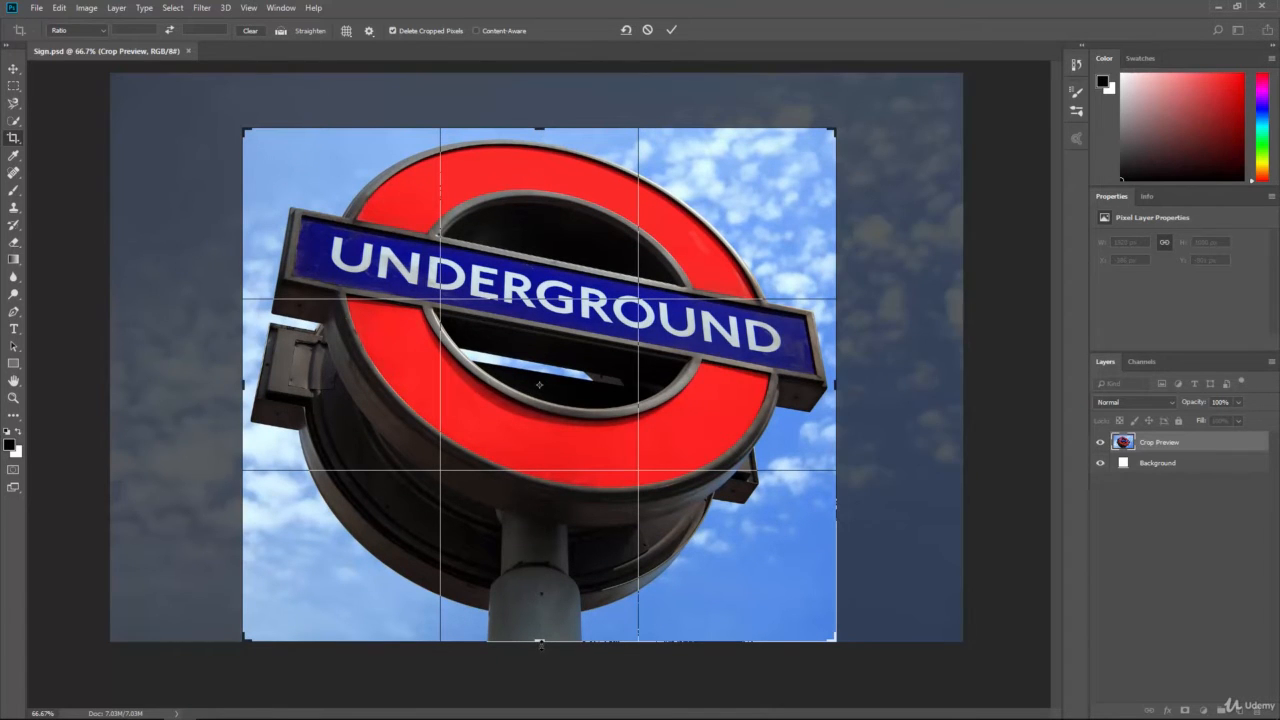
pyautogui.moveTo(540, 643); pyautogui.dragTo(538, 589)
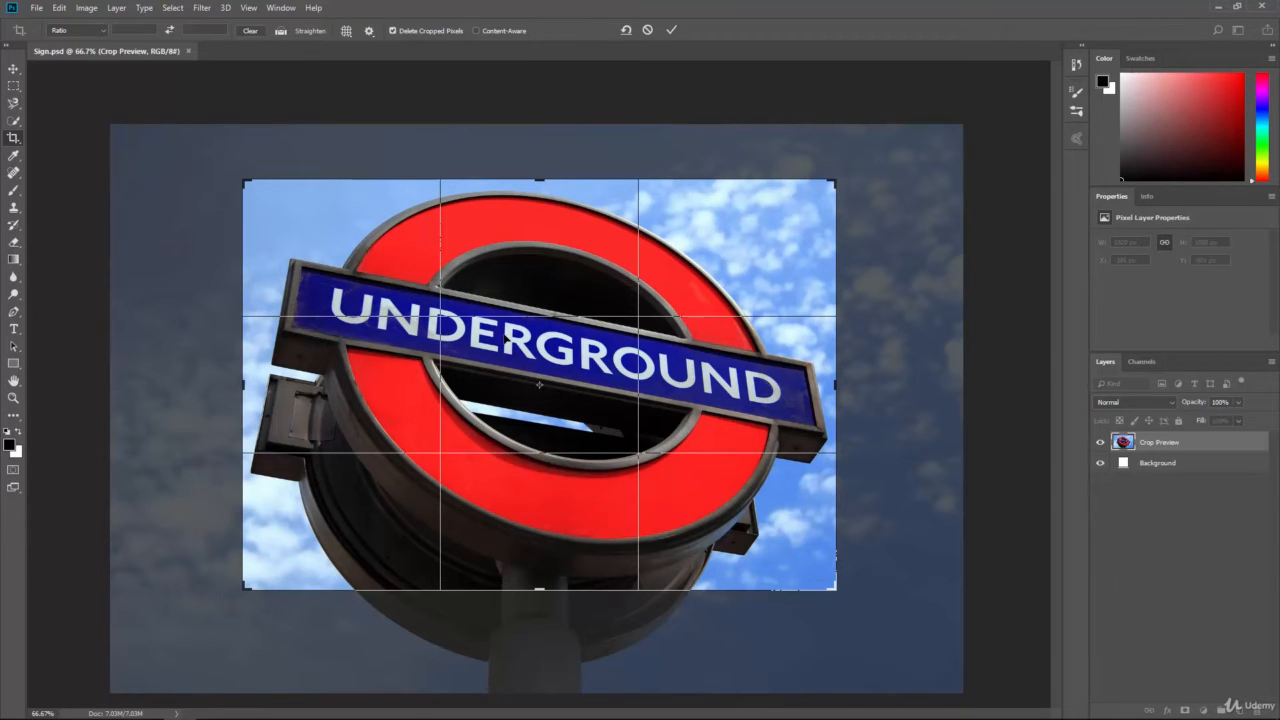
pyautogui.press('Return')
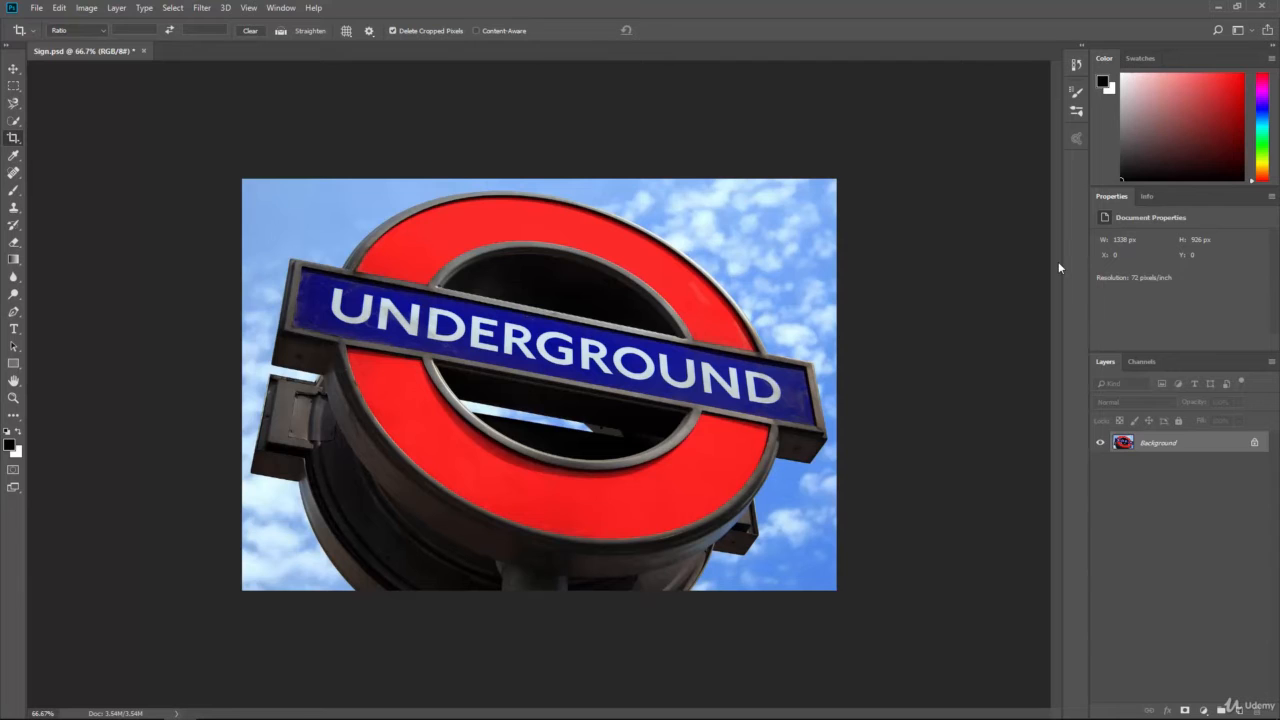
pyautogui.hotkey('ctrl', 'z')
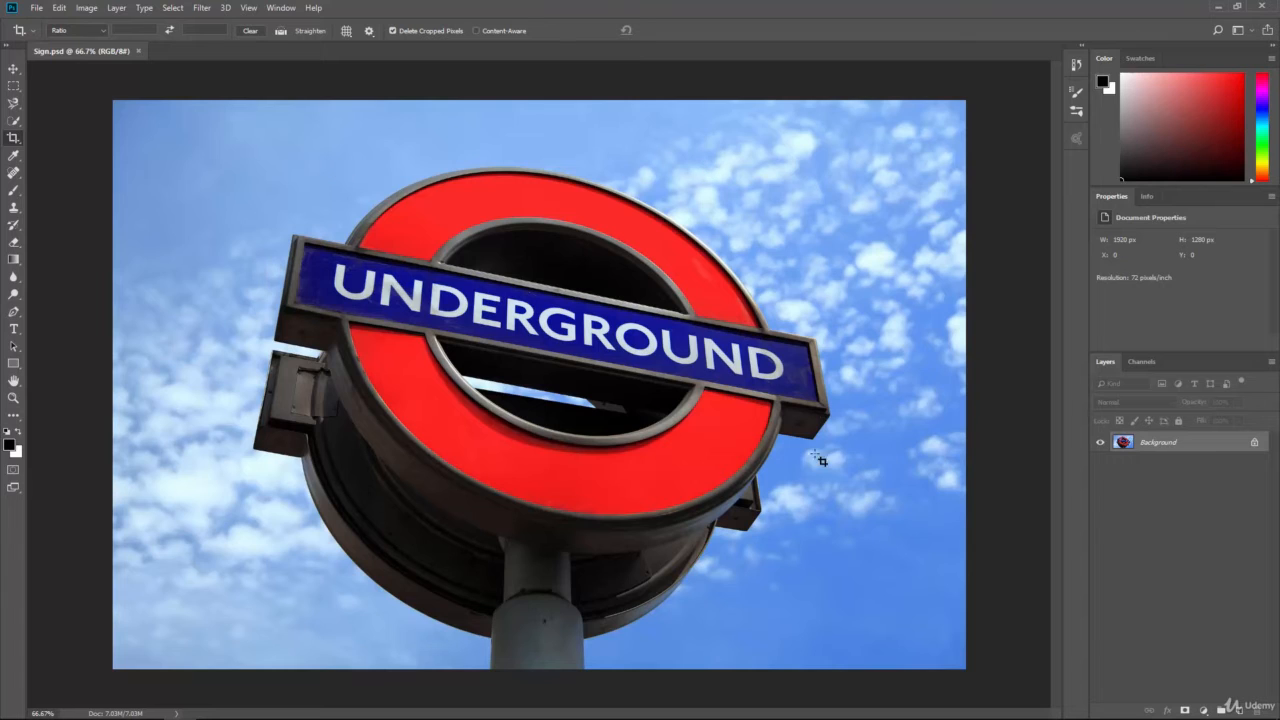
pyautogui.hotkey('ctrl', 'shift', 'z')
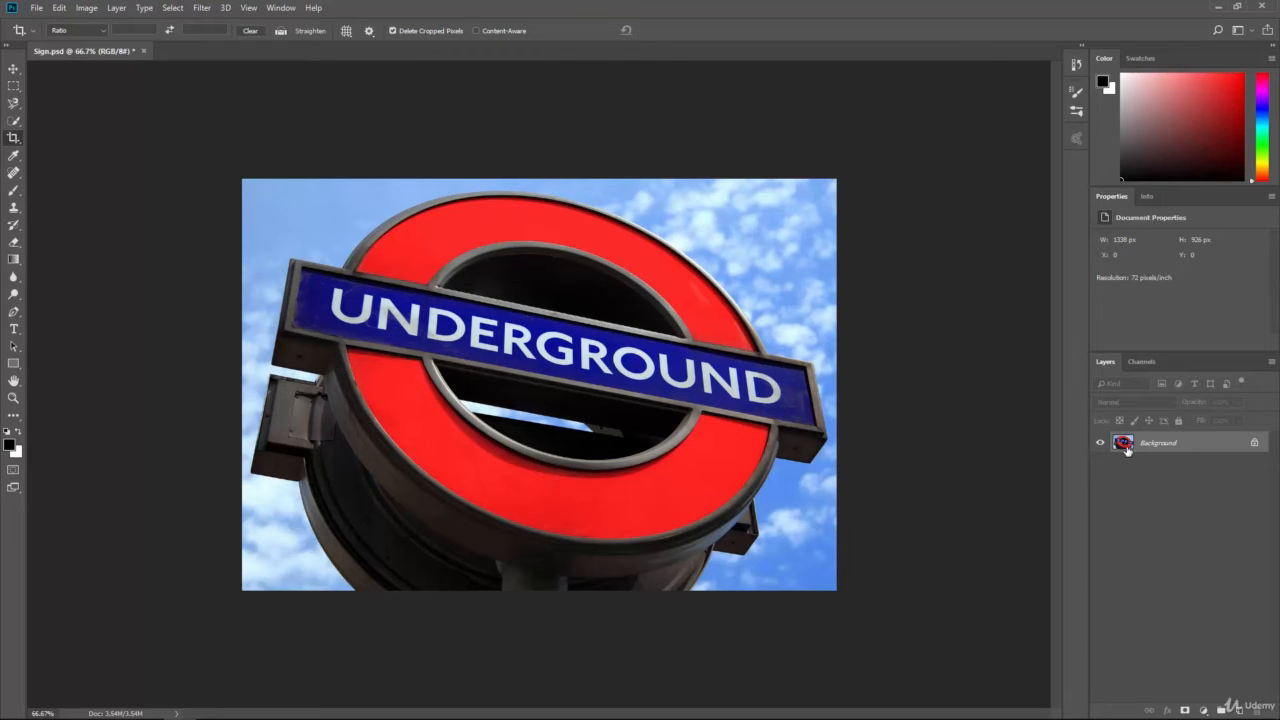
# Undo the sign crop to restore the full 1920 by 1280 px photo, and select the Perspective Crop tool
pyautogui.hotkey('ctrl', 'z')
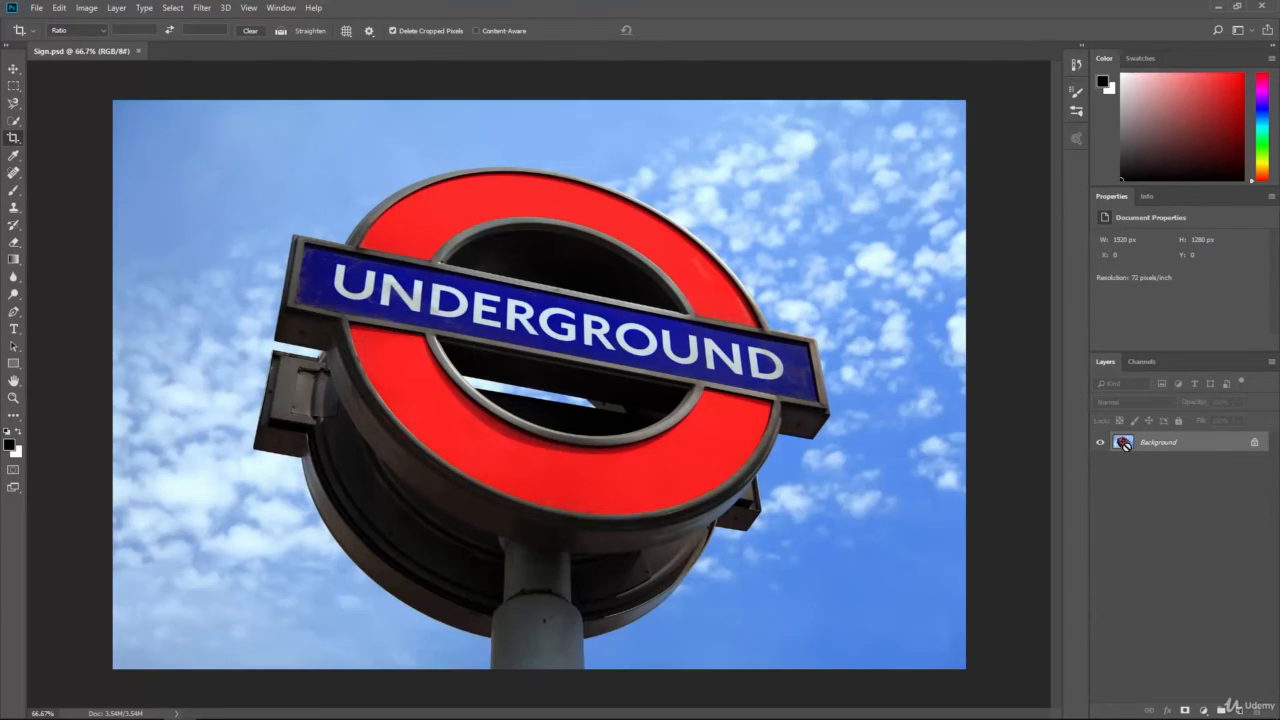
pyautogui.hotkey('ctrl', 'shift', 'z')
pyautogui.hotkey('ctrl', 'z')
pyautogui.rightClick(14, 138)
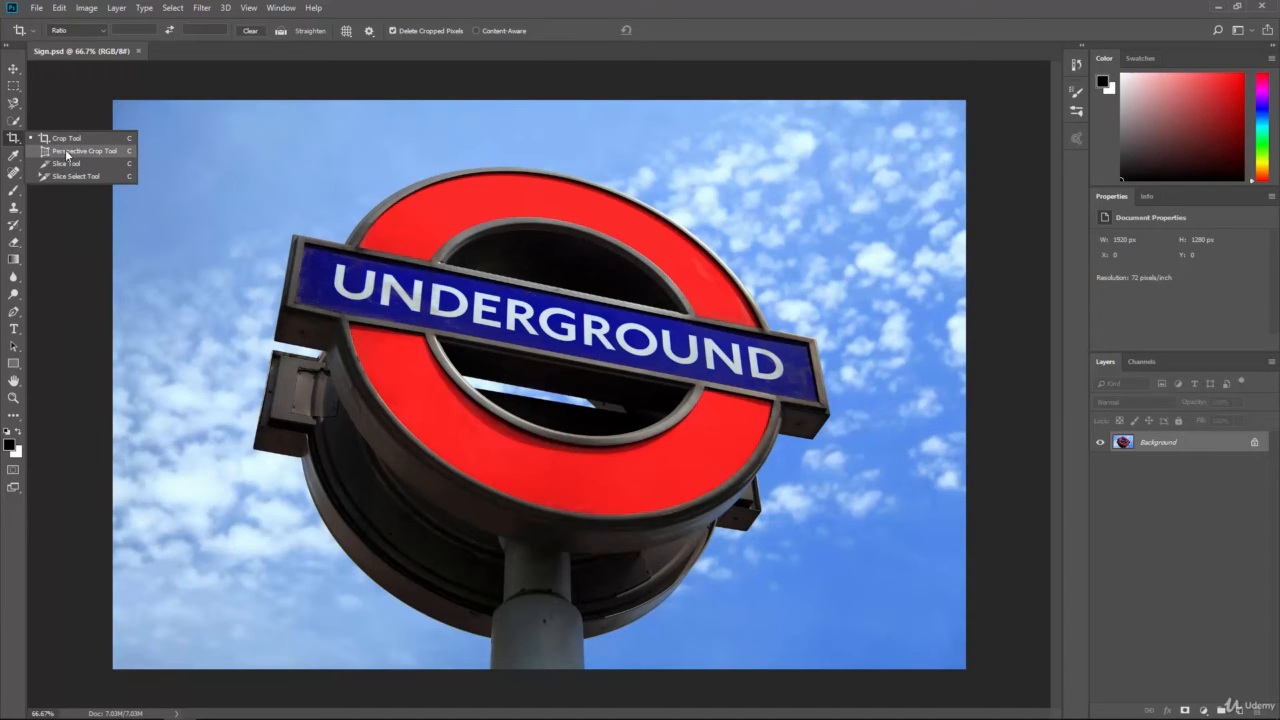
pyautogui.click(75, 151)
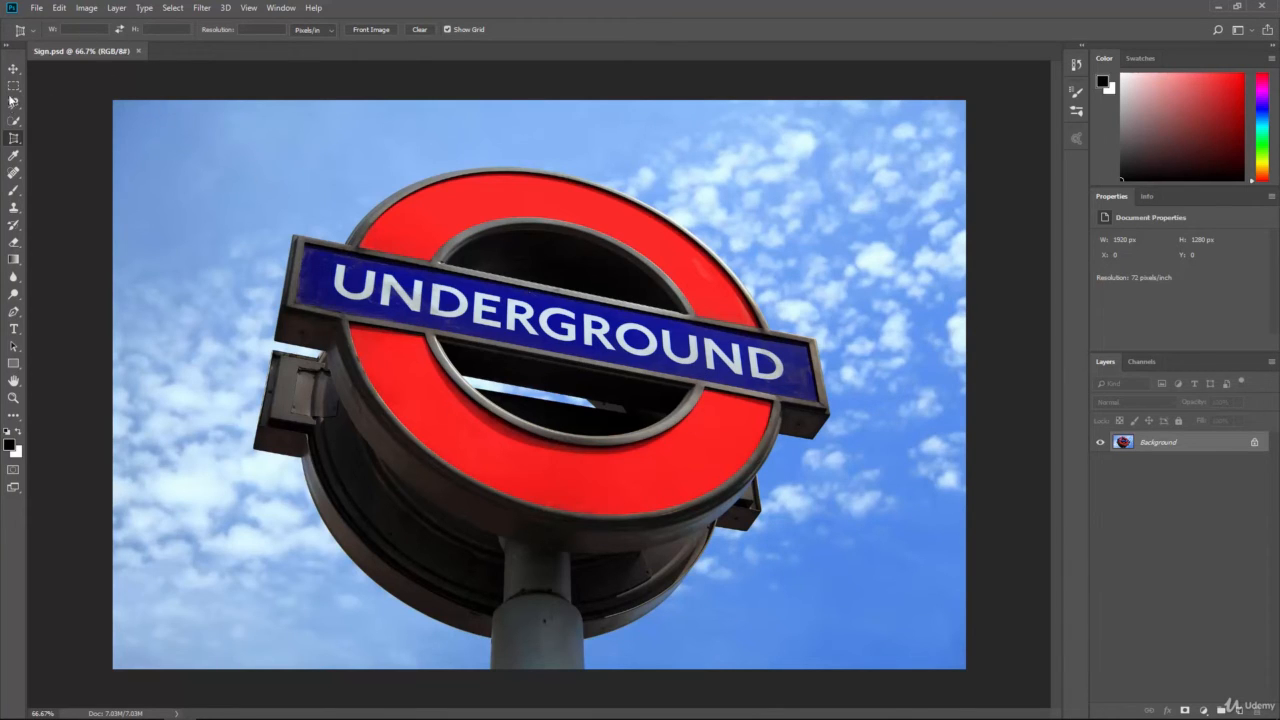
# Crop the photo around the UNDERGROUND nameplate to about 1268 by 503 px with the regular Crop tool
pyautogui.rightClick(13, 137)
pyautogui.click(62, 139)
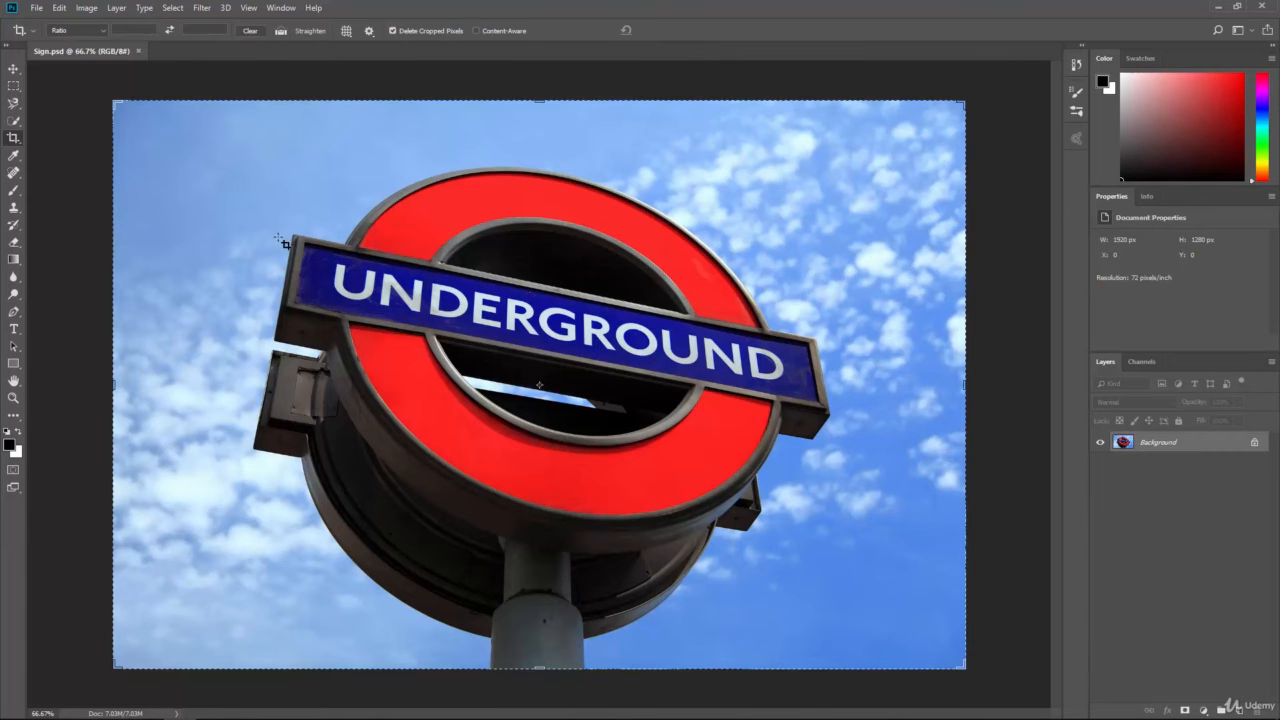
pyautogui.moveTo(272, 226); pyautogui.dragTo(838, 450)
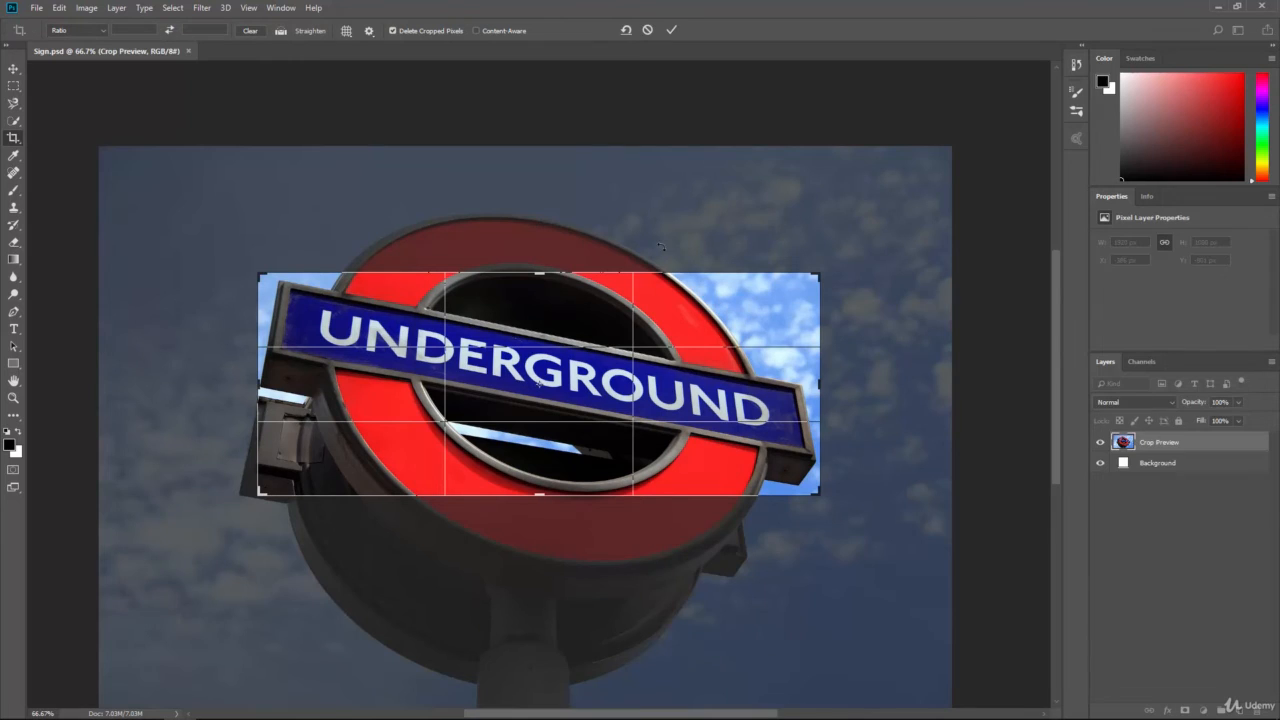
pyautogui.press('Return')
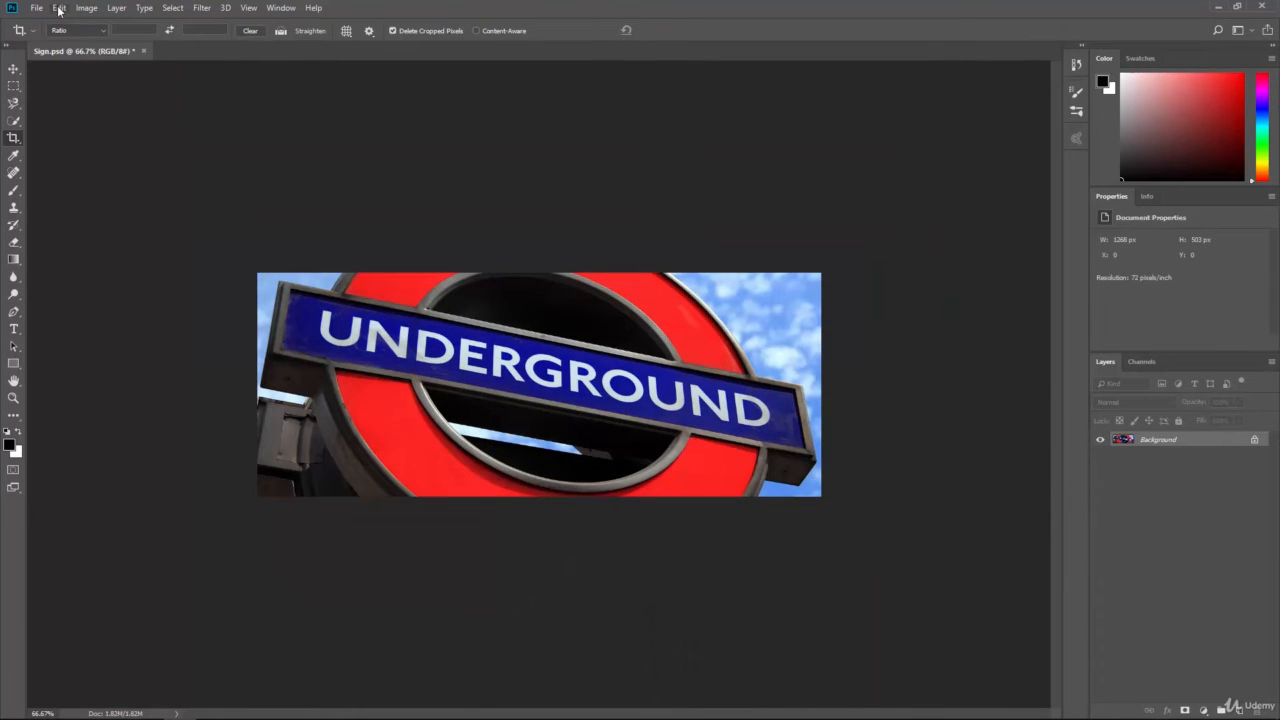
# Select the entire cropped image and rotate it by about -8.66° to roughly level the nameplate
pyautogui.click(59, 9)
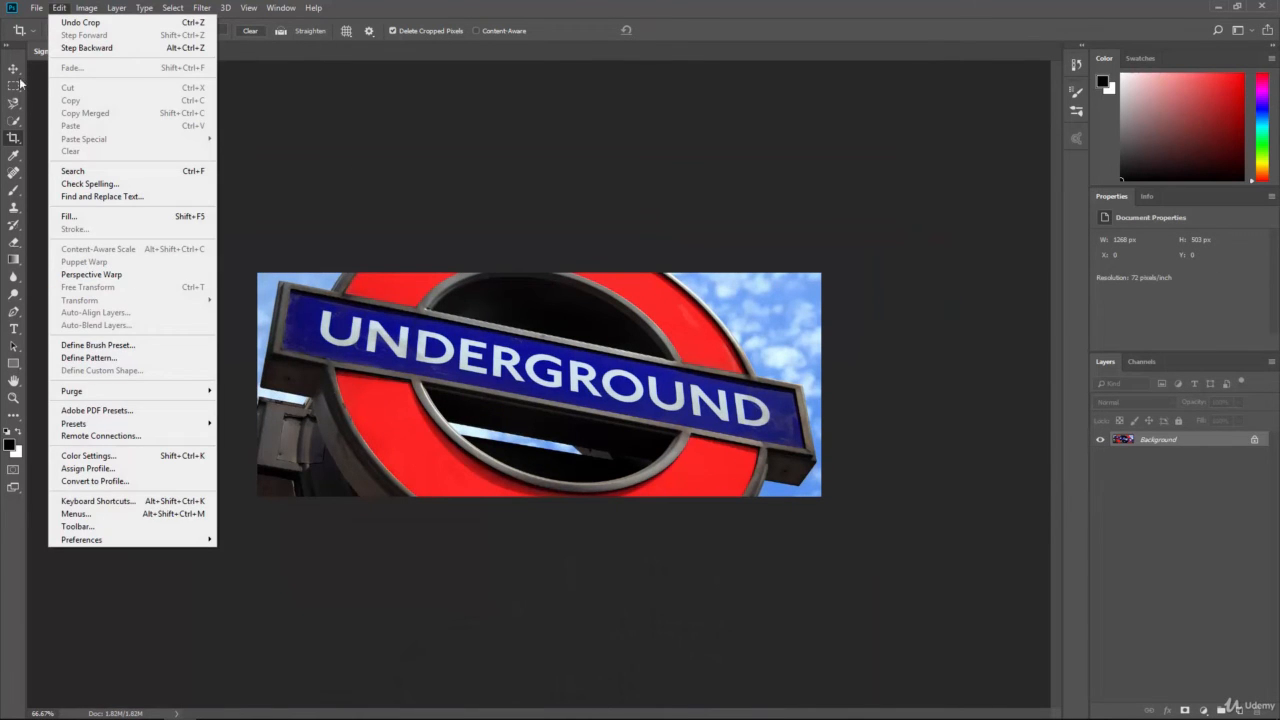
pyautogui.click(411, 157)
pyautogui.hotkey('ctrl', 'a')
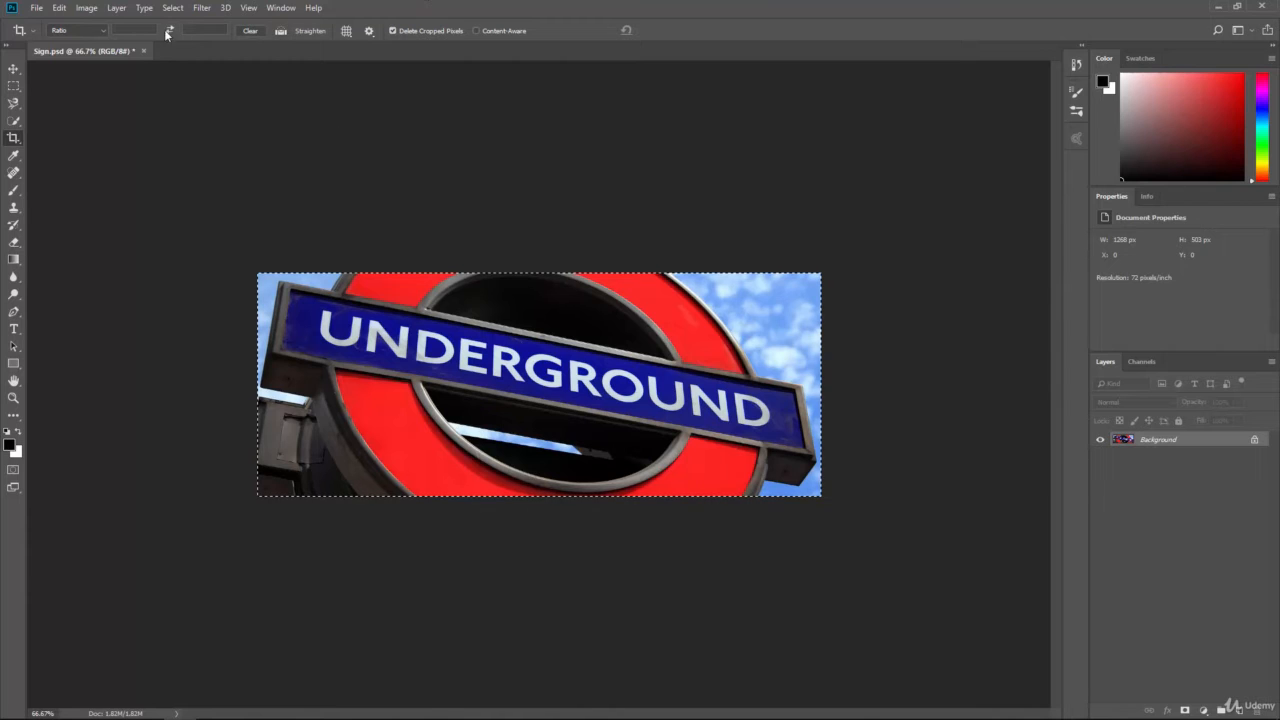
pyautogui.click(59, 8)
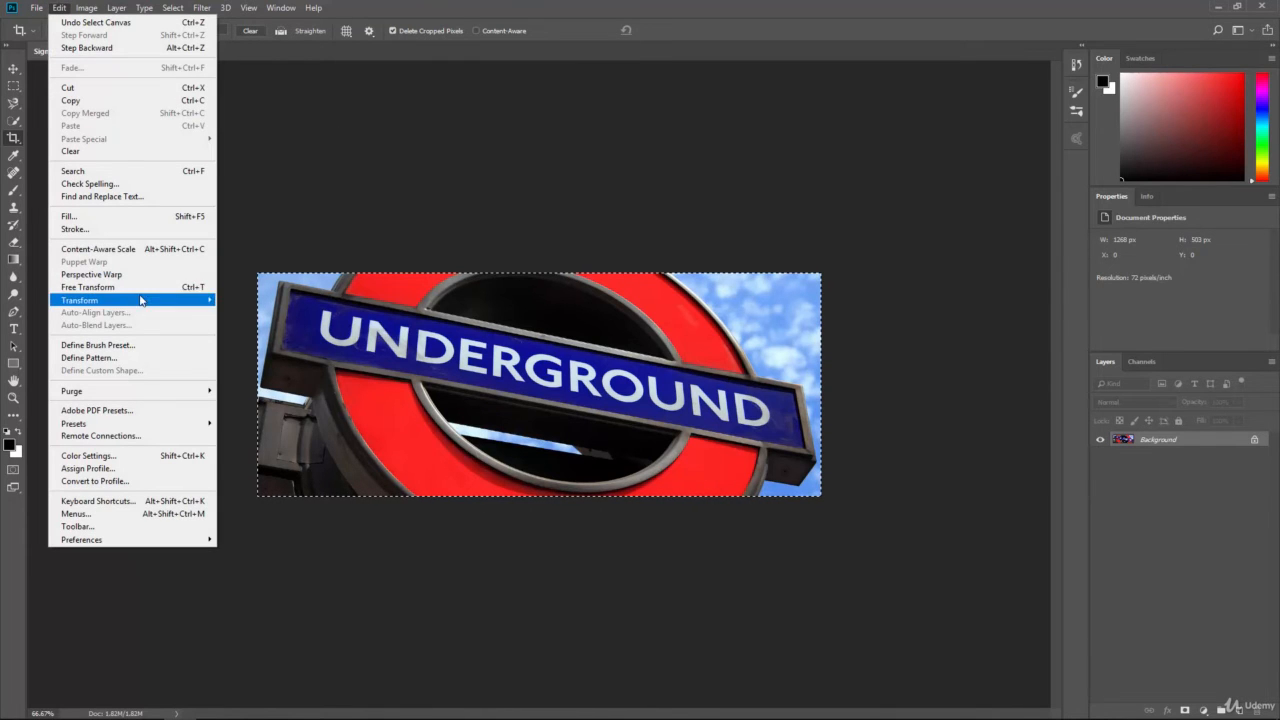
pyautogui.moveTo(140, 300)
pyautogui.click(240, 333)
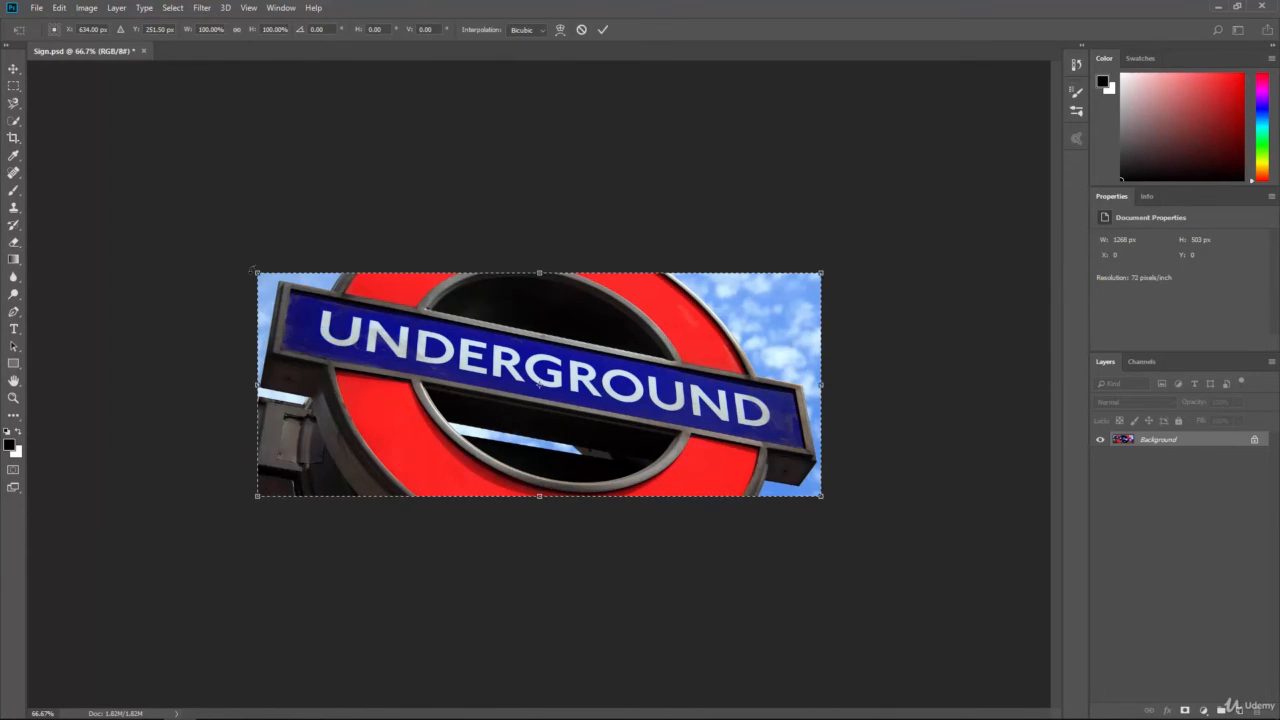
pyautogui.moveTo(252, 270); pyautogui.dragTo(233, 302)
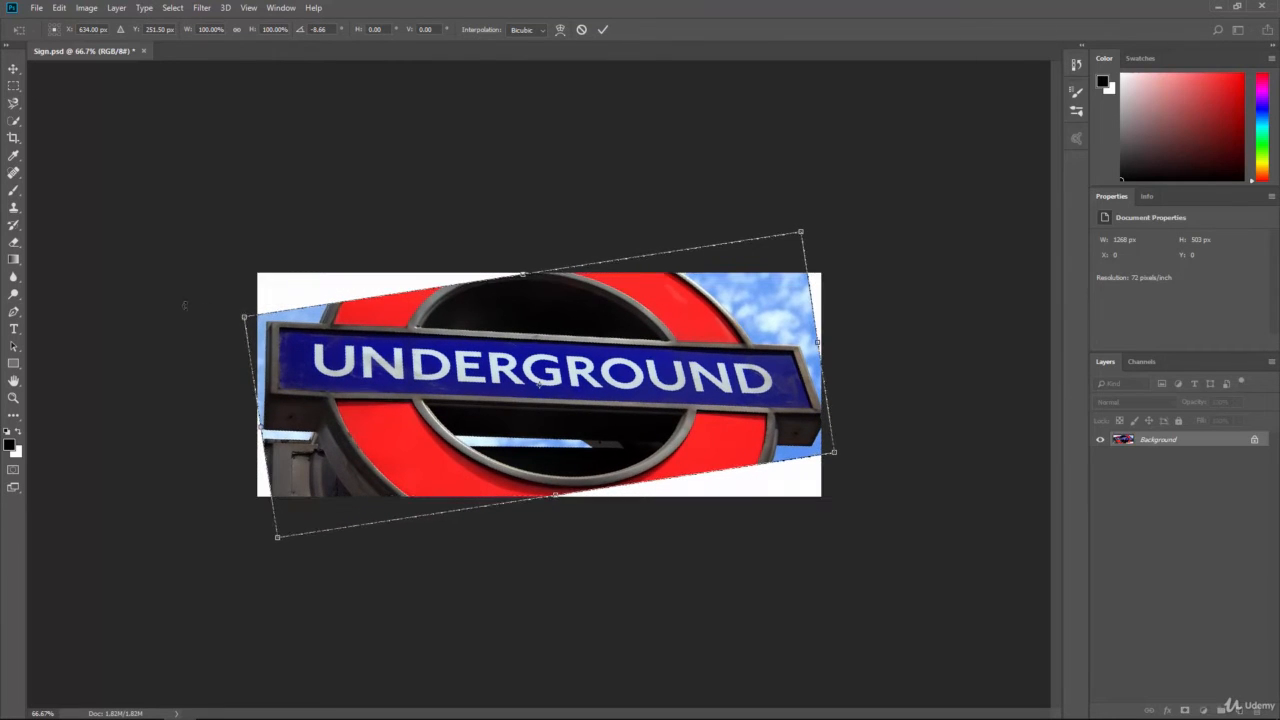
pyautogui.press('Return')
pyautogui.press('c')
# Try a Perspective transform on the rotated sign, and undo the edits back to the full photo
pyautogui.click(59, 7)
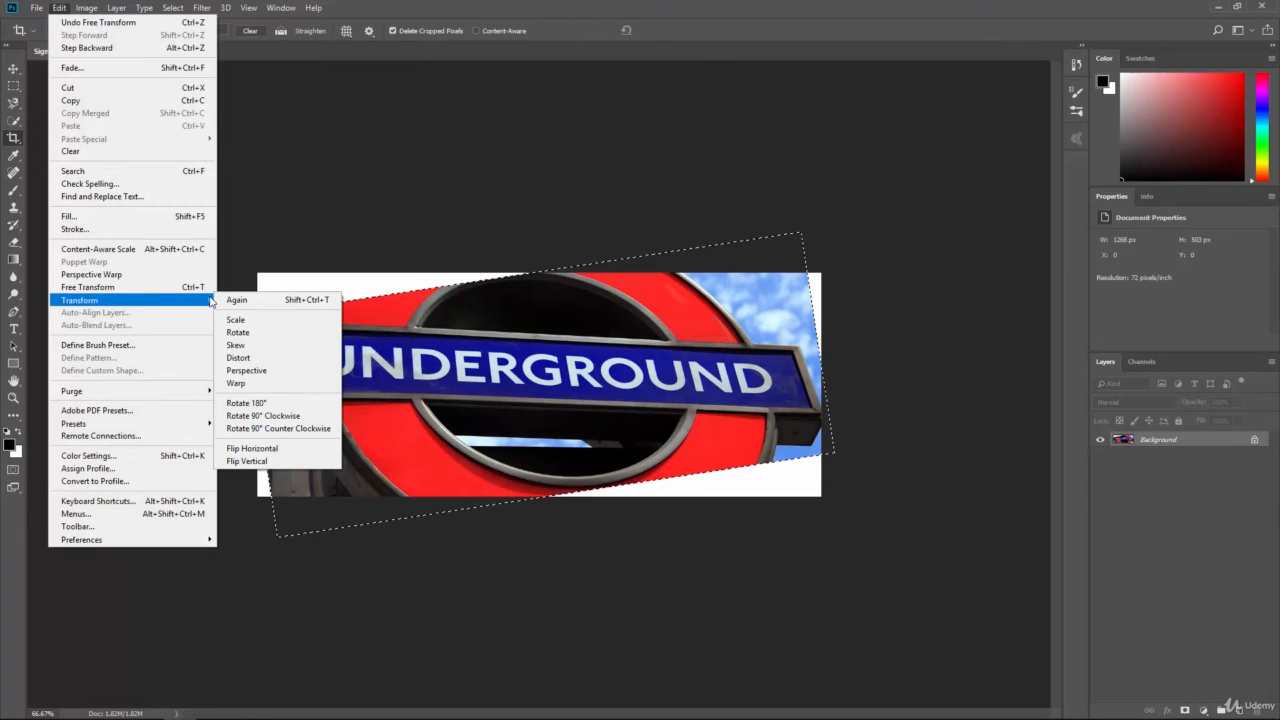
pyautogui.moveTo(168, 300)
pyautogui.click(265, 370)
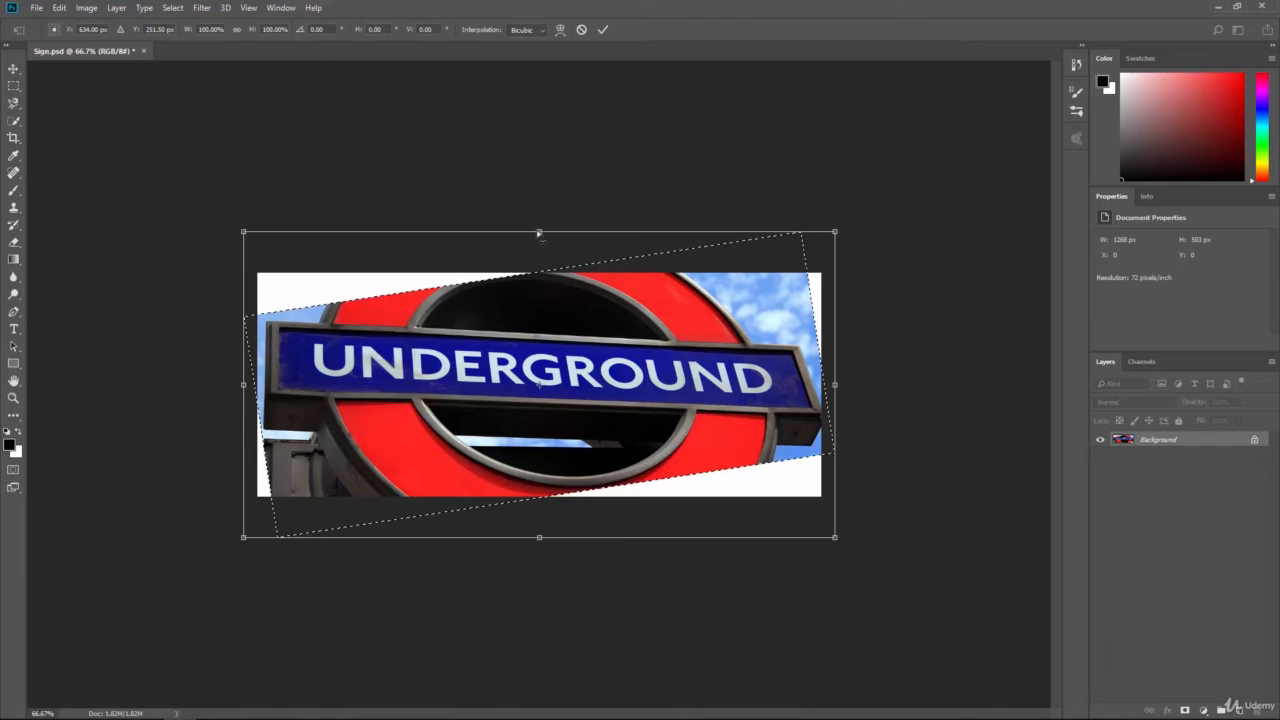
pyautogui.moveTo(540, 234); pyautogui.dragTo(536, 233)
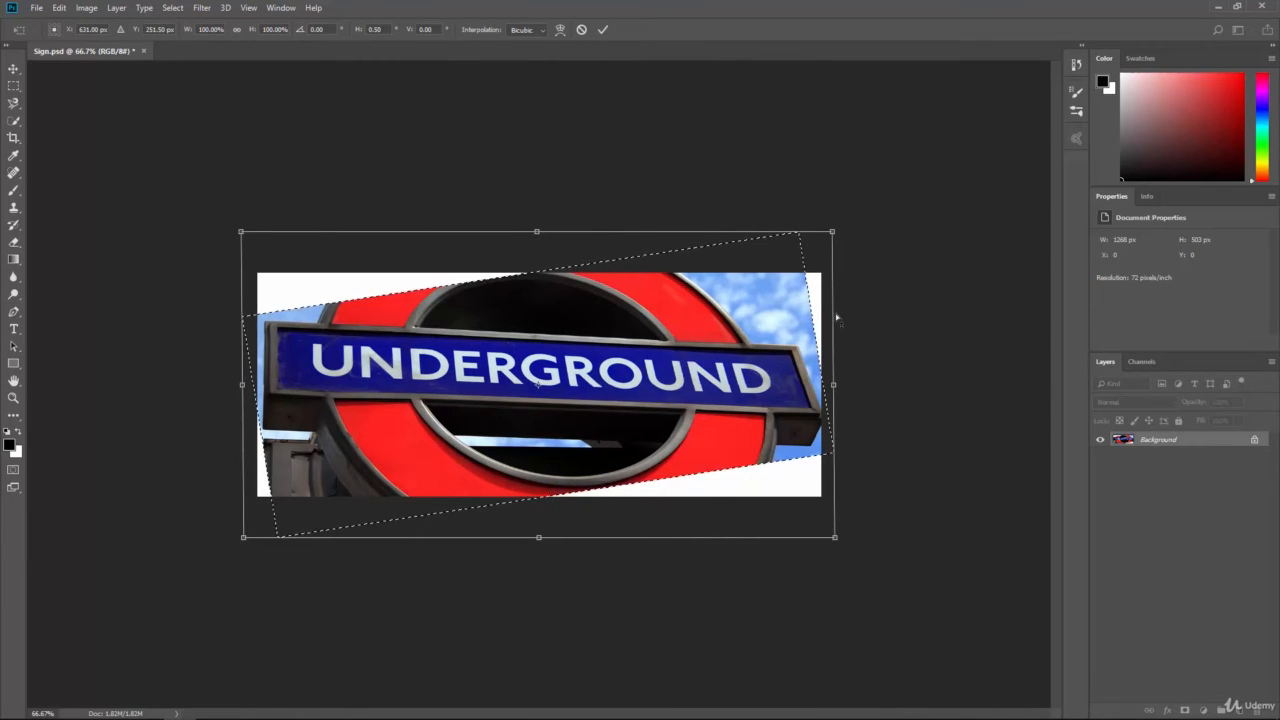
pyautogui.moveTo(837, 543)
pyautogui.mouseDown()
pyautogui.moveTo(829, 568)
pyautogui.moveTo(828, 538)
pyautogui.mouseUp()
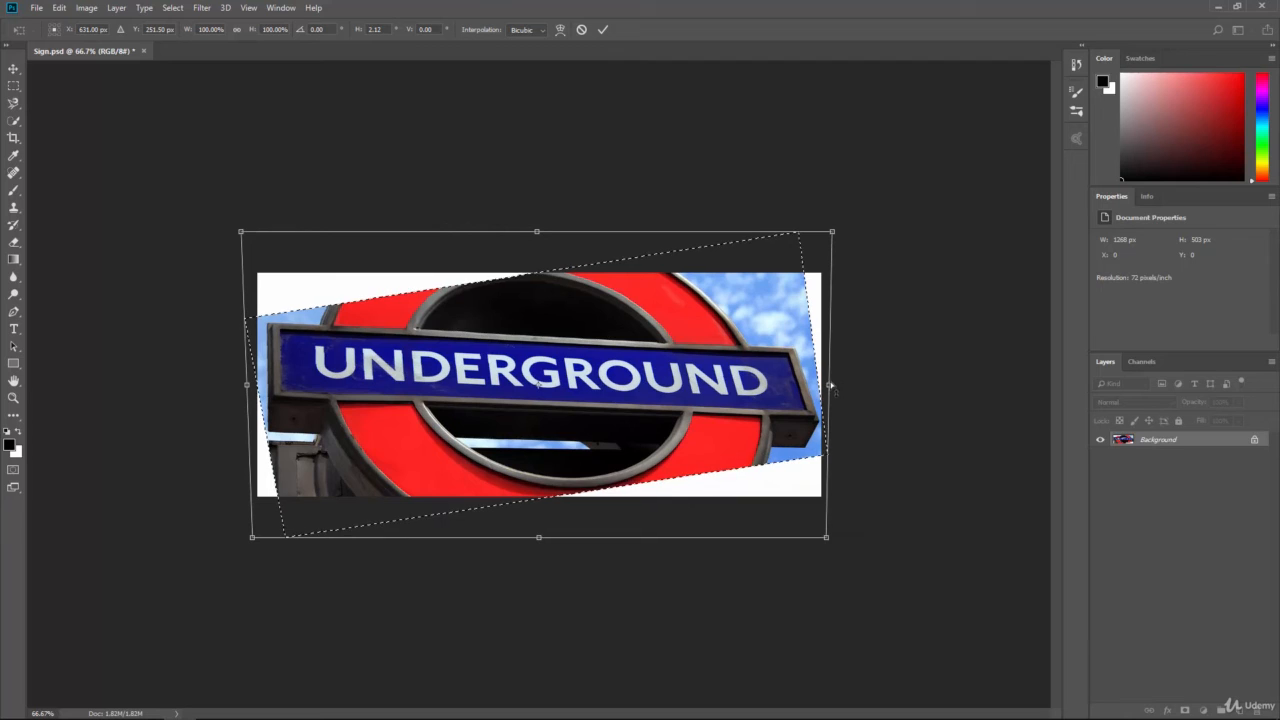
pyautogui.moveTo(830, 385)
pyautogui.mouseDown()
pyautogui.moveTo(832, 400)
pyautogui.moveTo(828, 368)
pyautogui.moveTo(828, 381)
pyautogui.mouseUp()
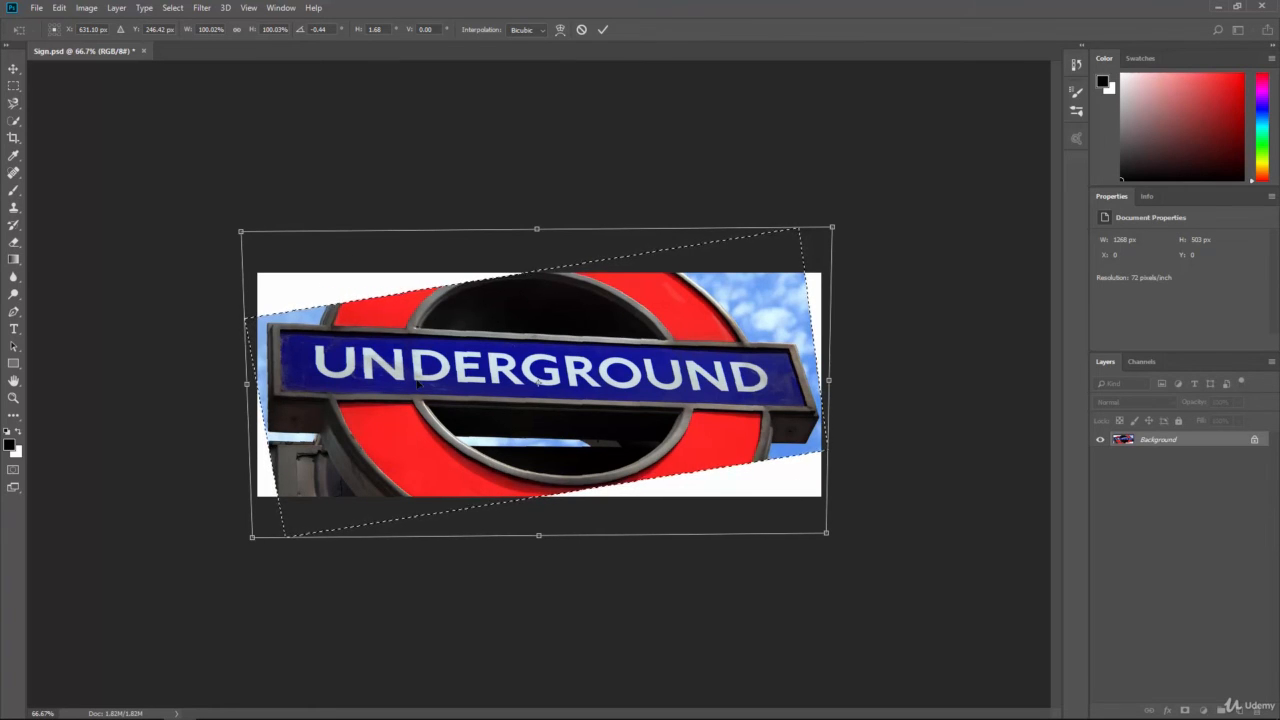
pyautogui.press('Return')
pyautogui.press('c')
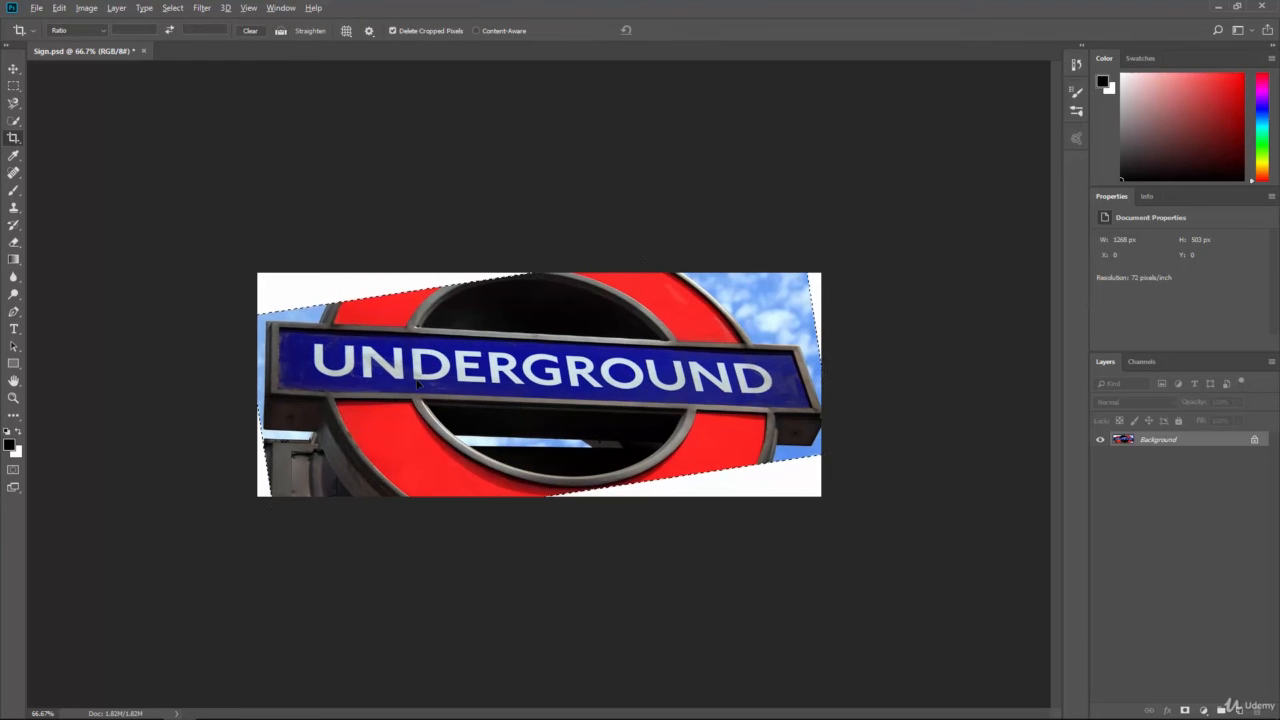
pyautogui.hotkey('ctrl', 'z')
pyautogui.hotkey('ctrl', 'z')
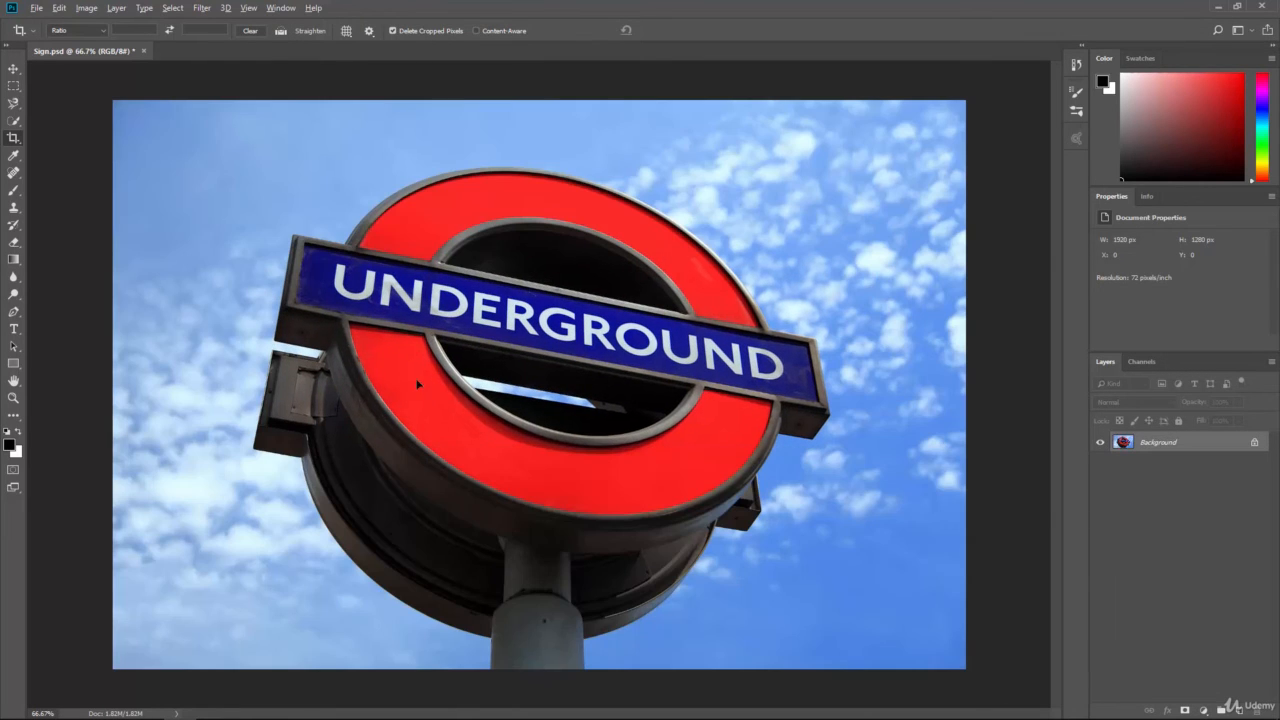
# Perspective-crop the blue nameplate by its four inner corners, fine-tuning the grid, to about 1314 by 173 px
pyautogui.rightClick(13, 138)
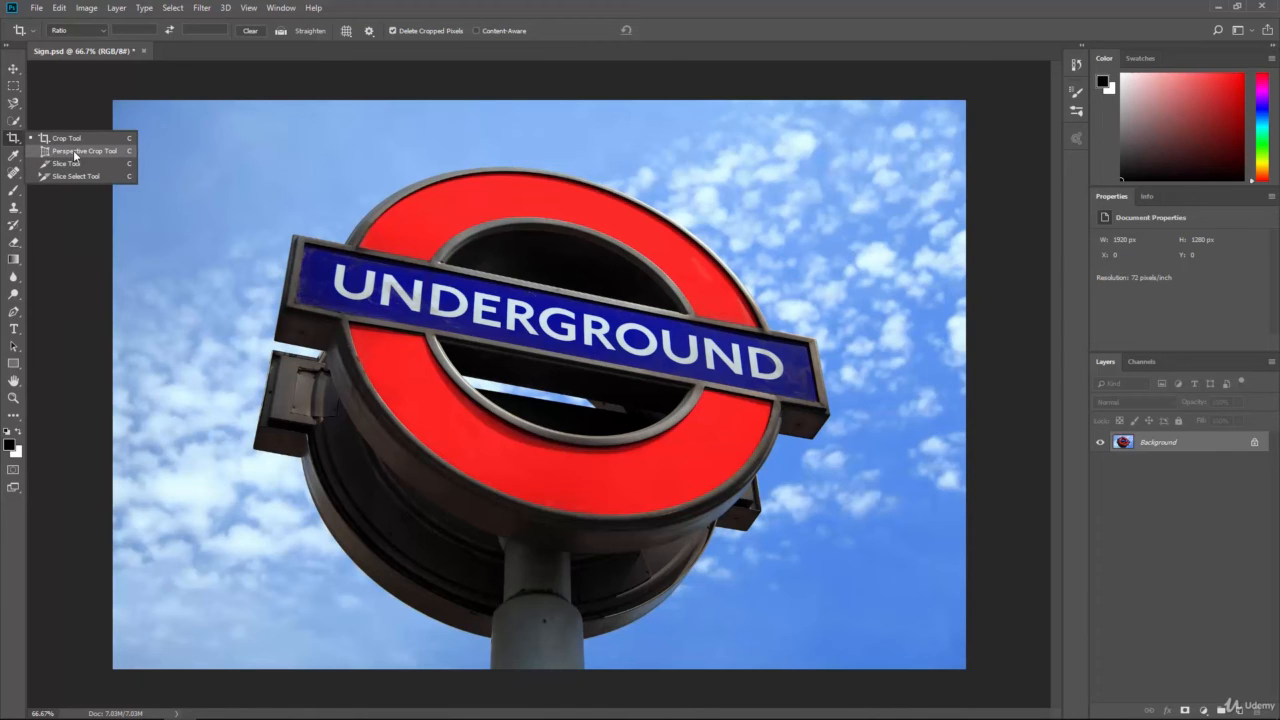
pyautogui.click(74, 151)
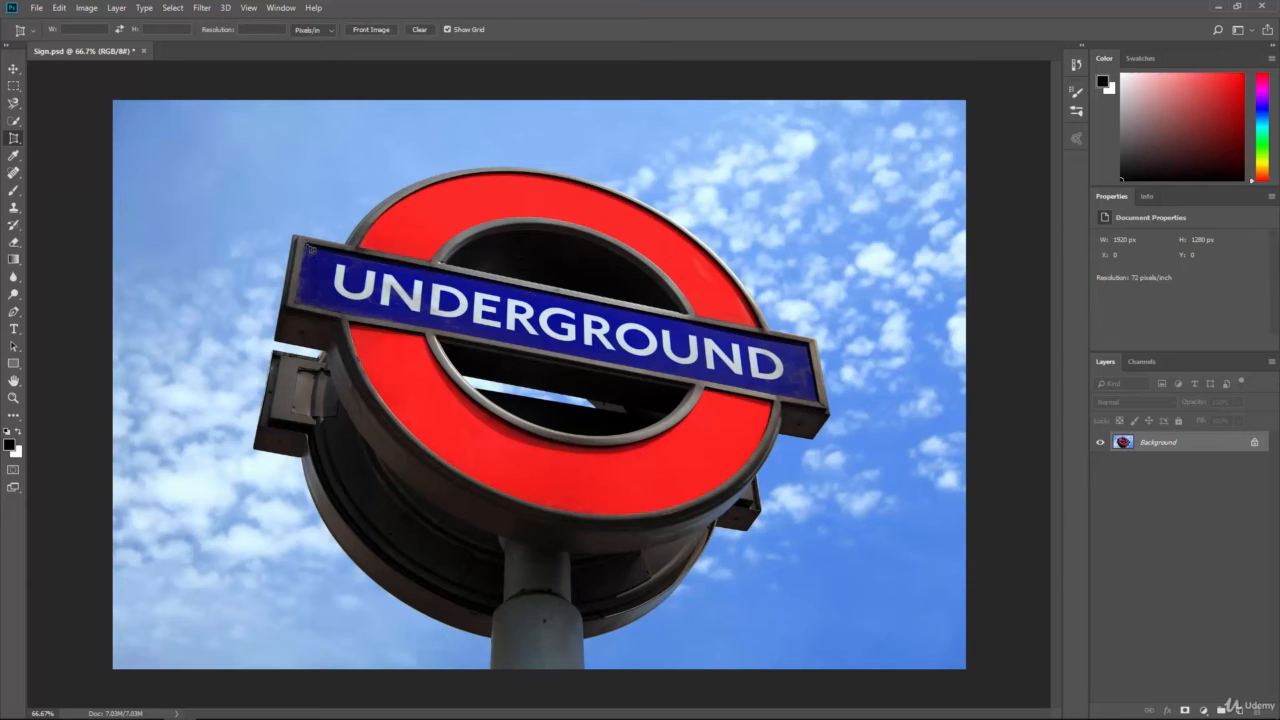
pyautogui.click(305, 245)
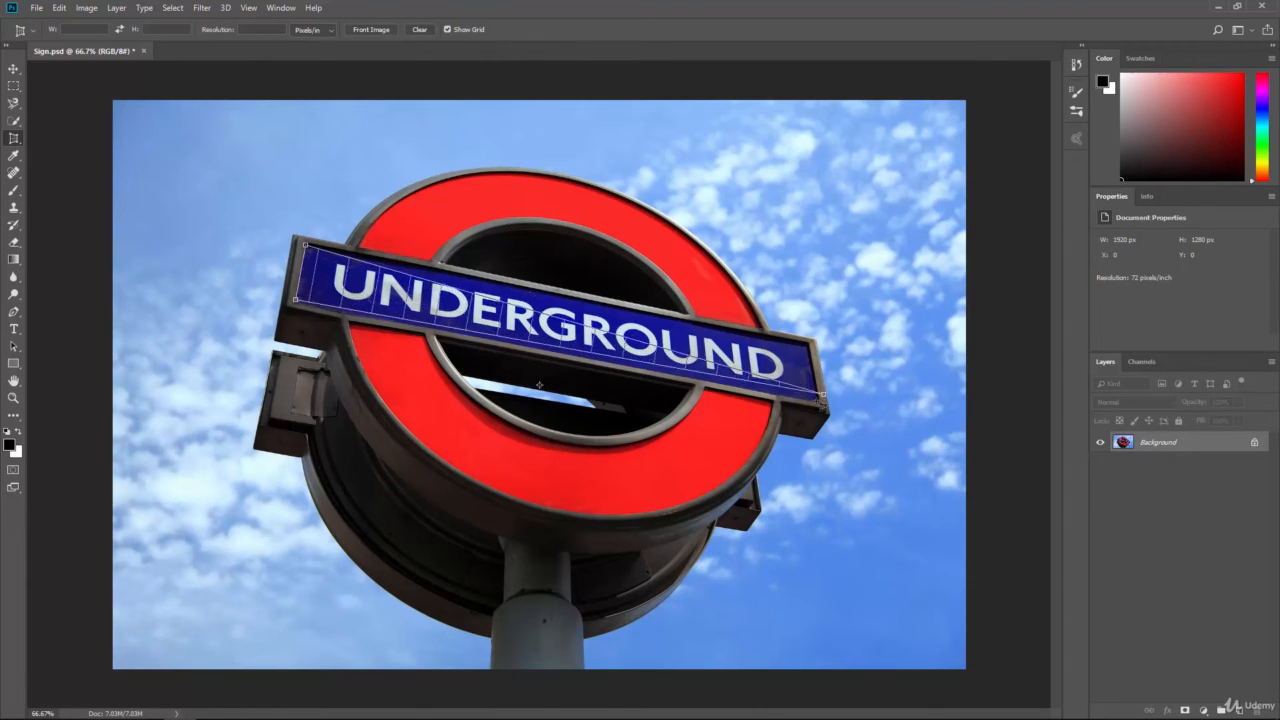
pyautogui.click(816, 402)
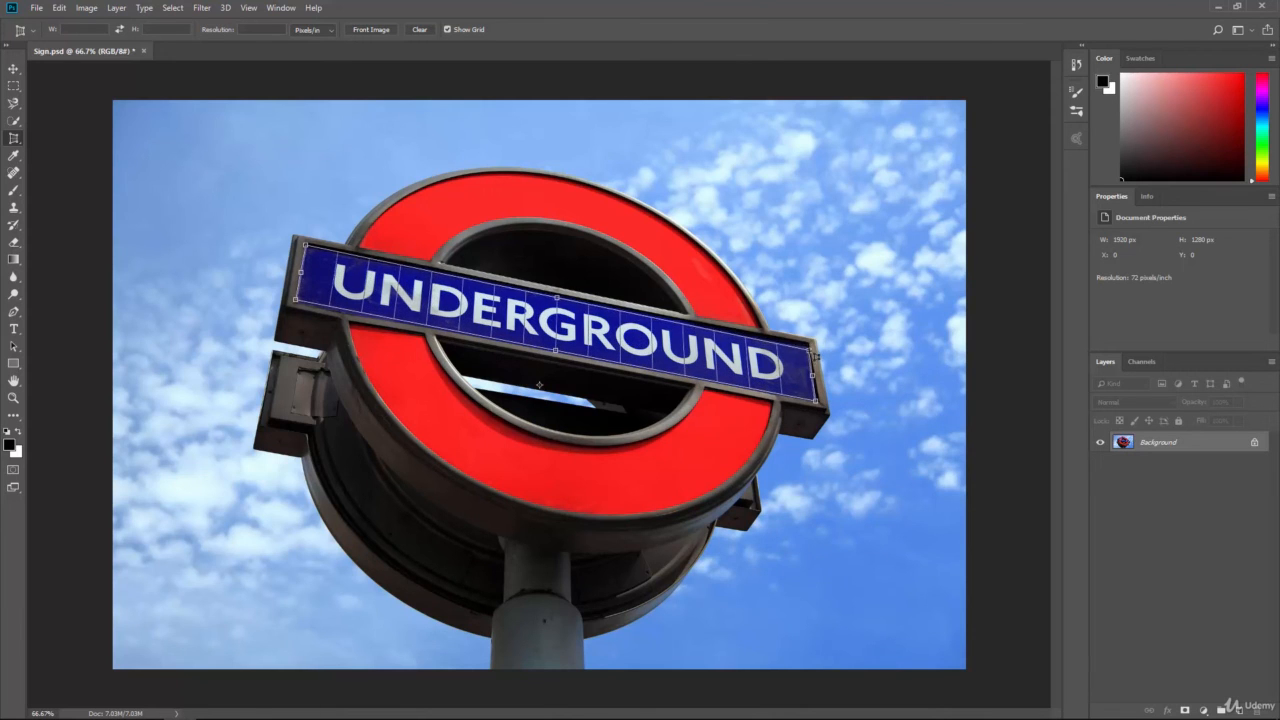
pyautogui.click(810, 348)
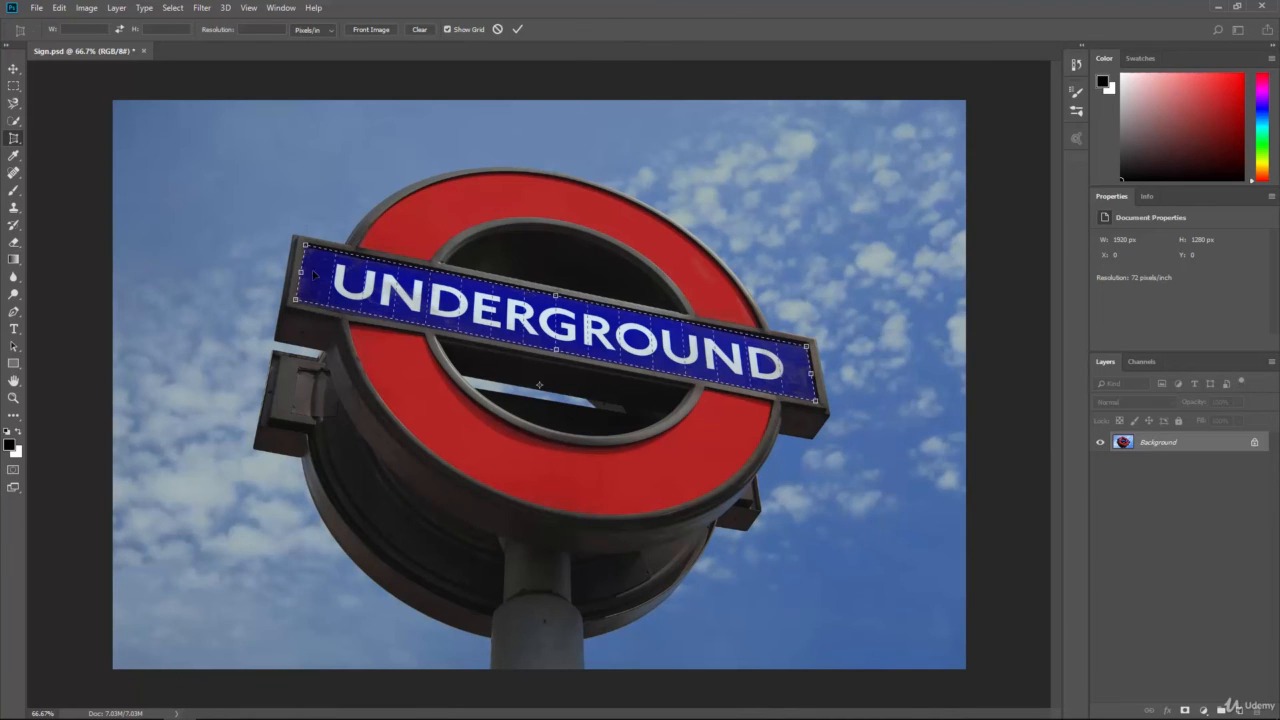
pyautogui.moveTo(307, 247); pyautogui.dragTo(306, 246)
pyautogui.moveTo(556, 297); pyautogui.dragTo(556, 298)
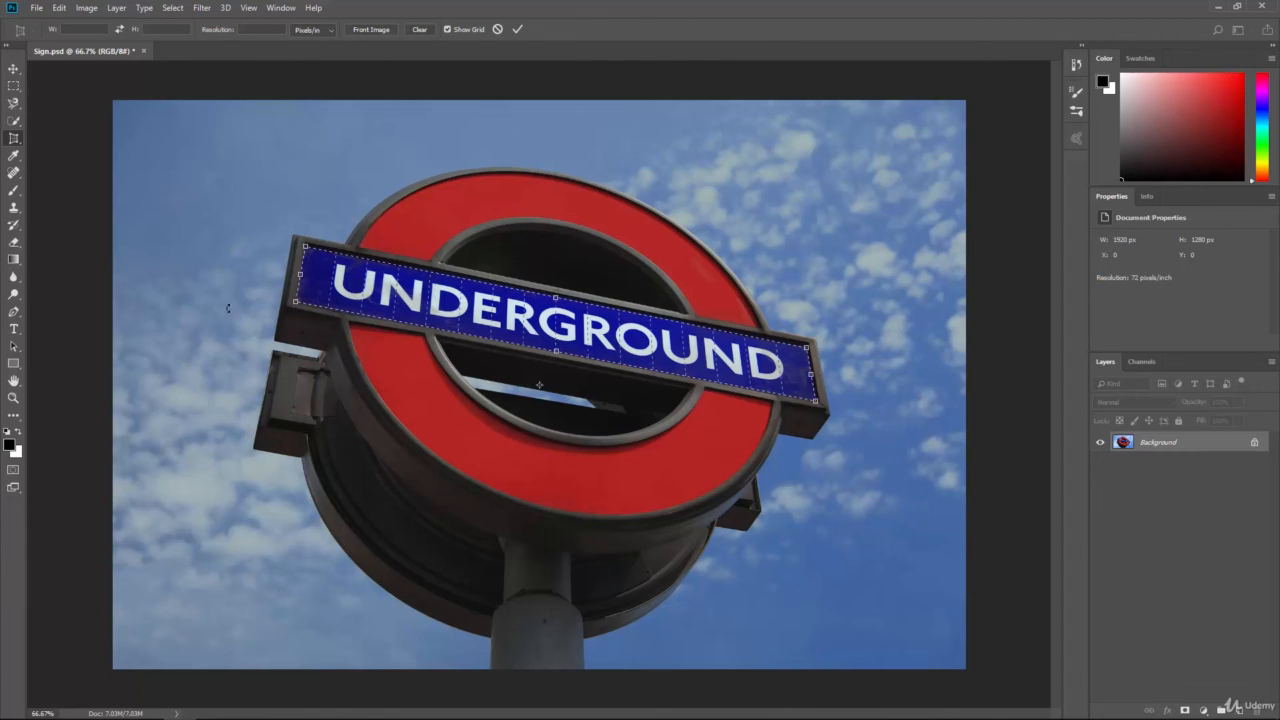
pyautogui.press('Return')
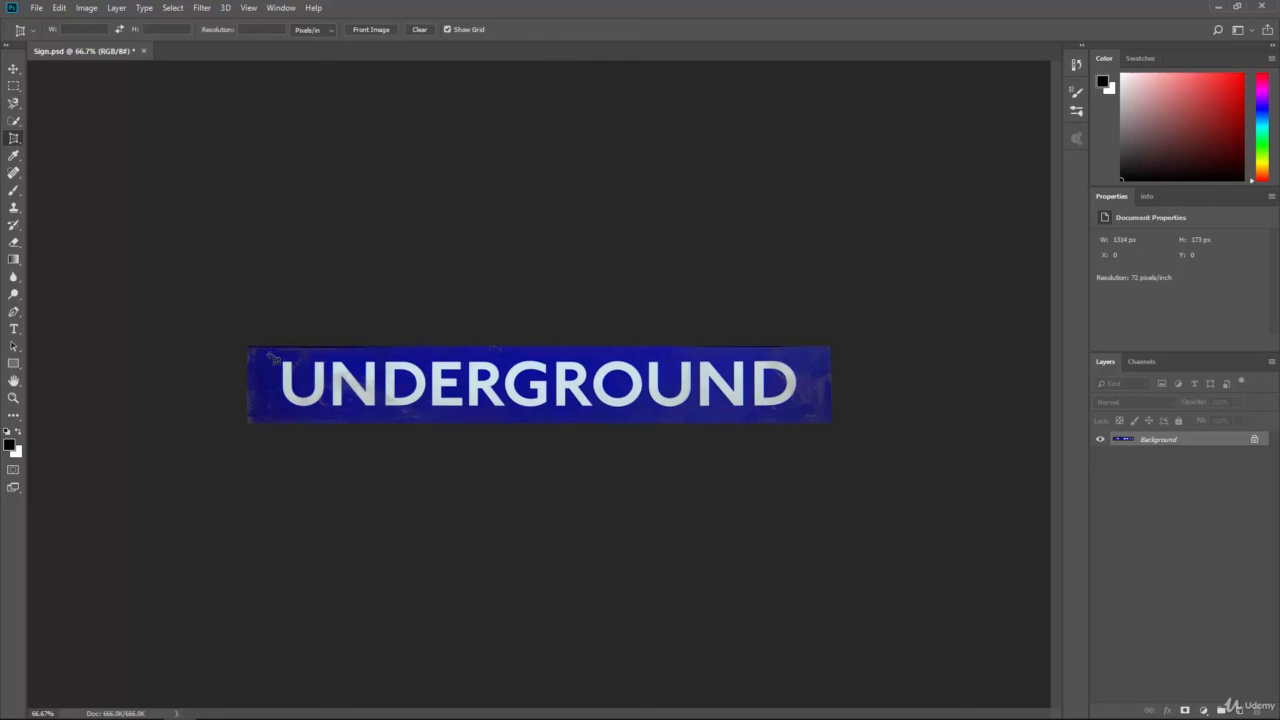
# Trim all four edges of the flattened nameplate to about 1251 by 125 px, and undo both crops
pyautogui.rightClick(13, 140)
pyautogui.click(40, 142)
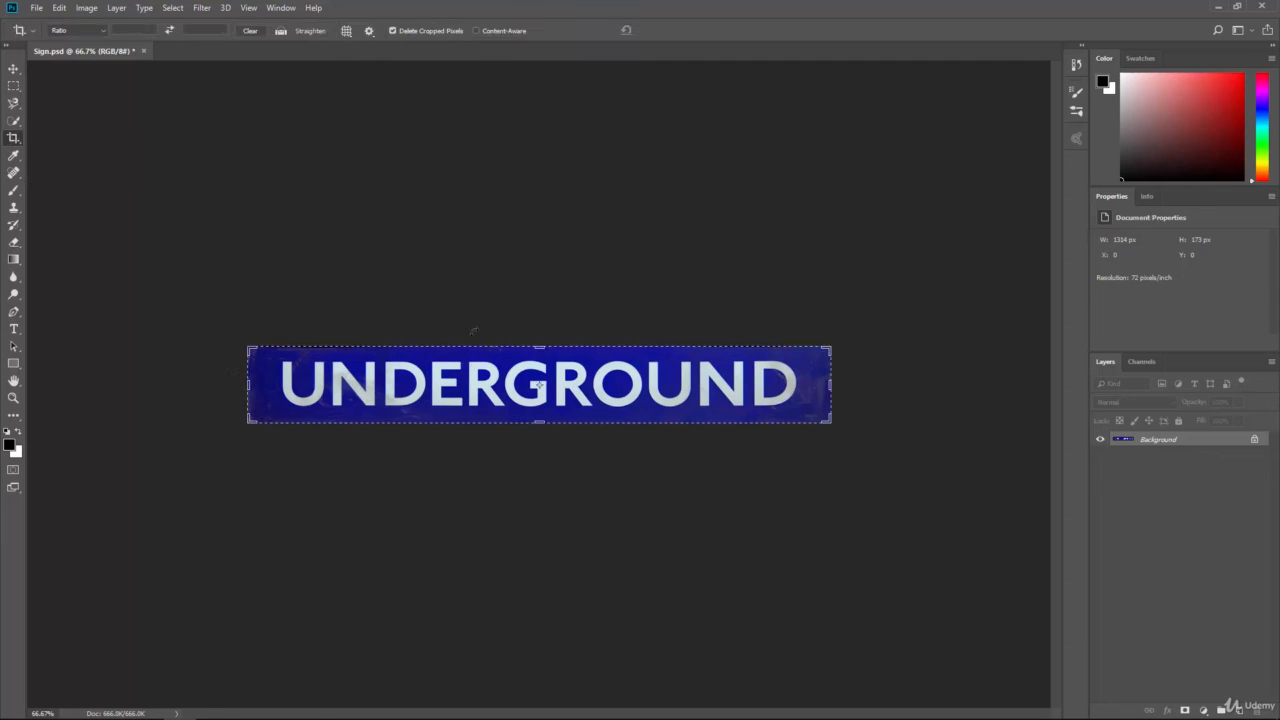
pyautogui.moveTo(541, 351); pyautogui.dragTo(541, 355)
pyautogui.moveTo(538, 416); pyautogui.dragTo(538, 401)
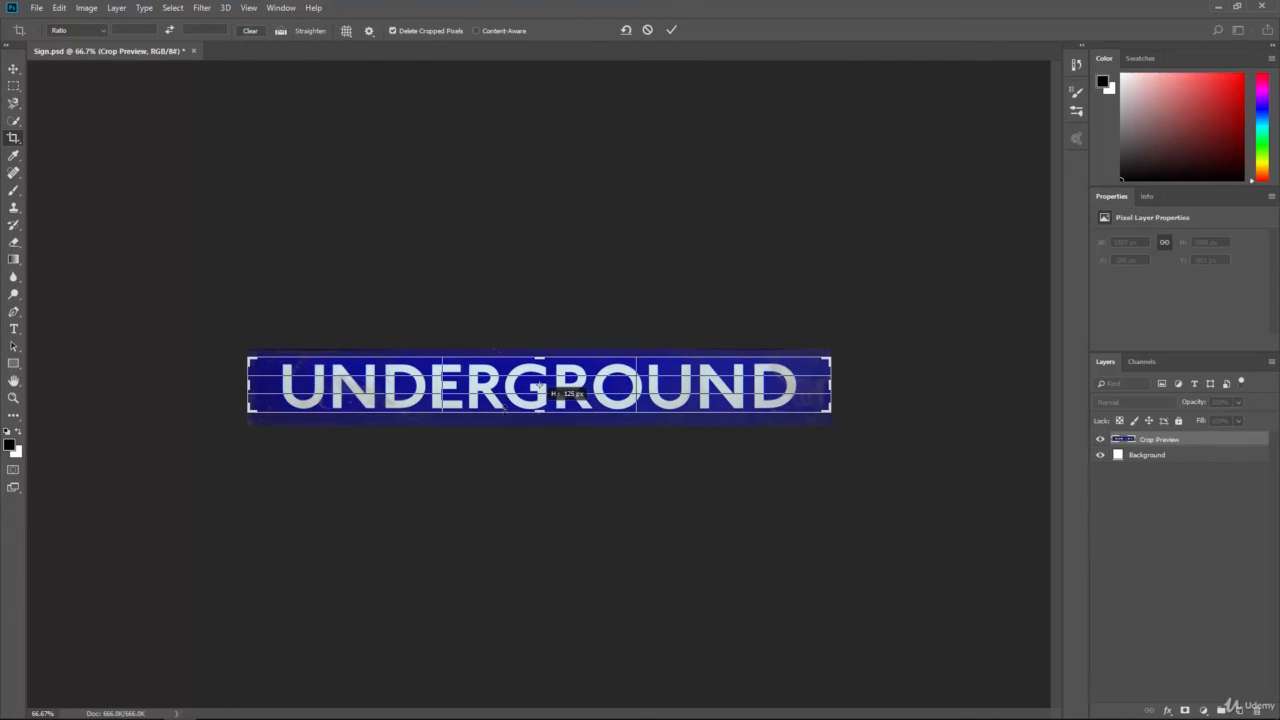
pyautogui.moveTo(250, 385); pyautogui.dragTo(261, 385)
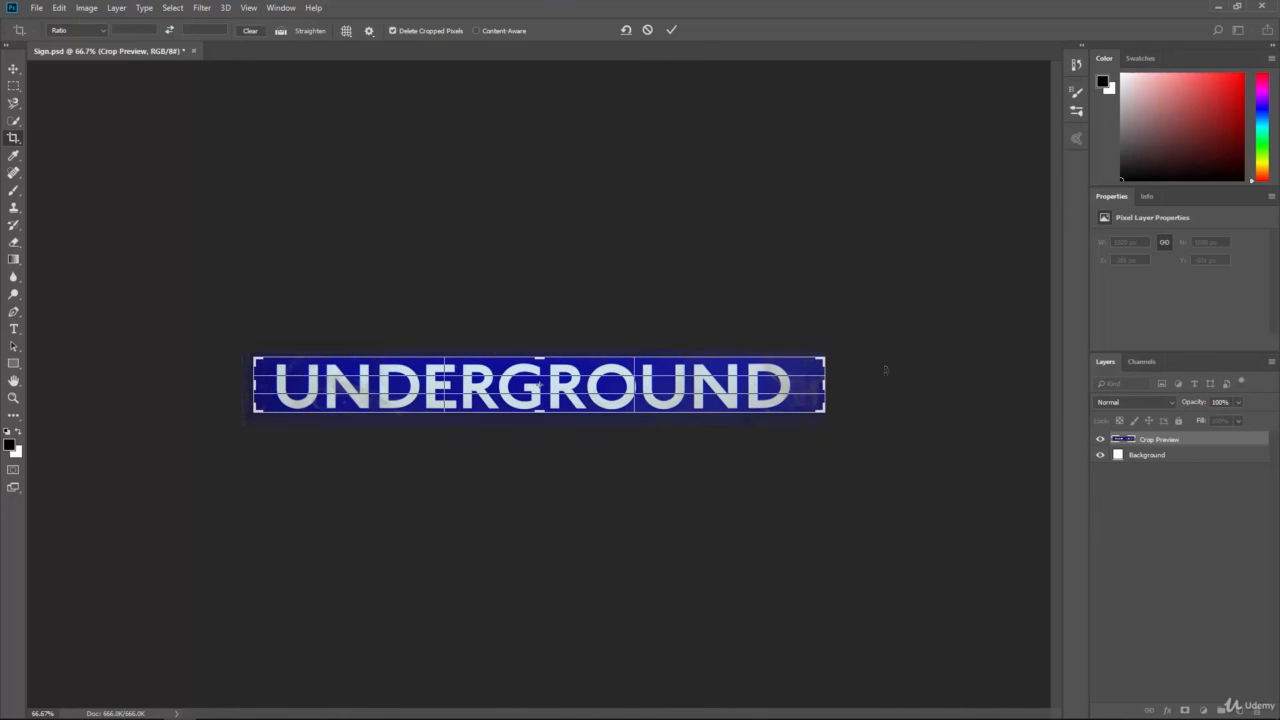
pyautogui.moveTo(824, 383); pyautogui.dragTo(821, 385)
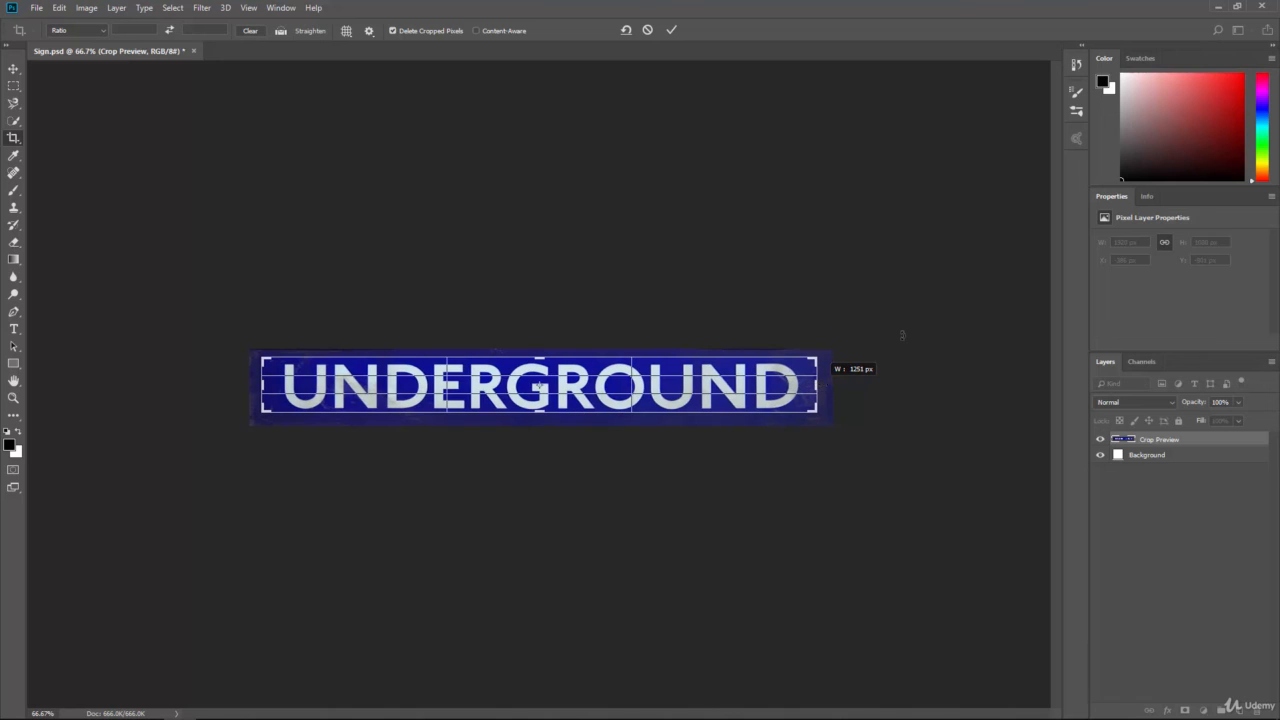
pyautogui.press('Return')
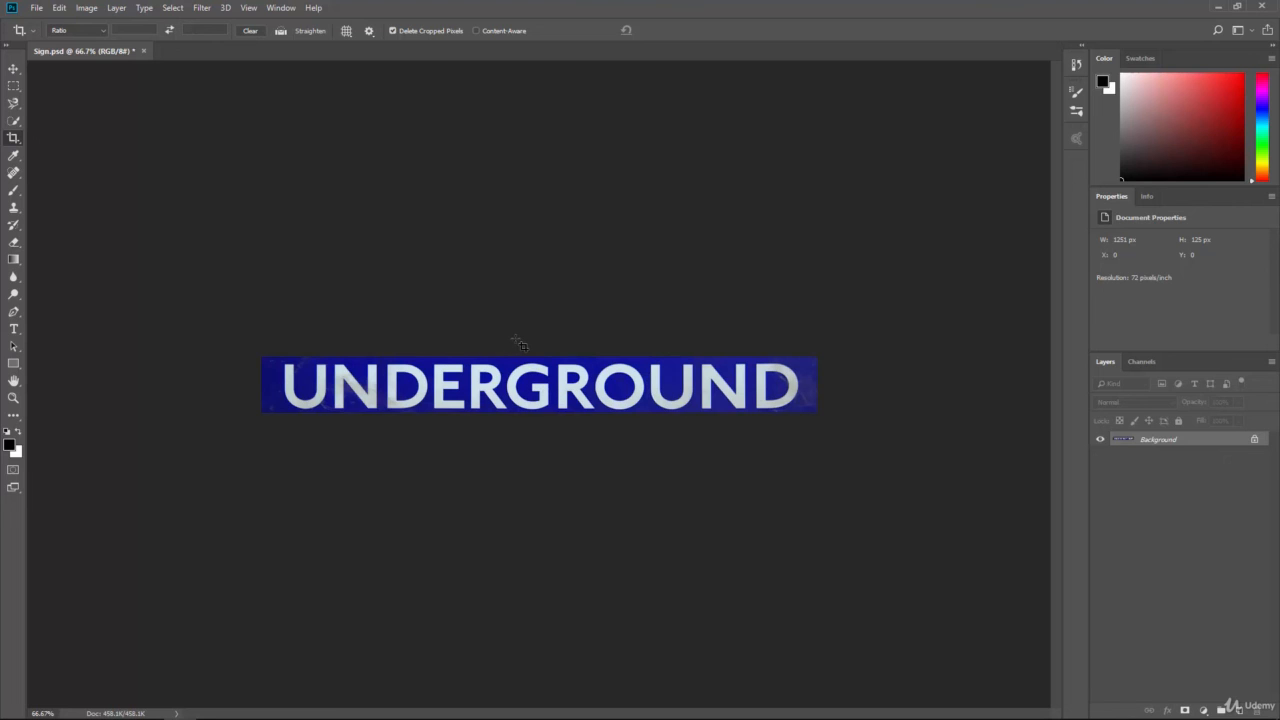
pyautogui.hotkey('ctrl', 'alt', 'z')
pyautogui.hotkey('ctrl', 'alt', 'z')
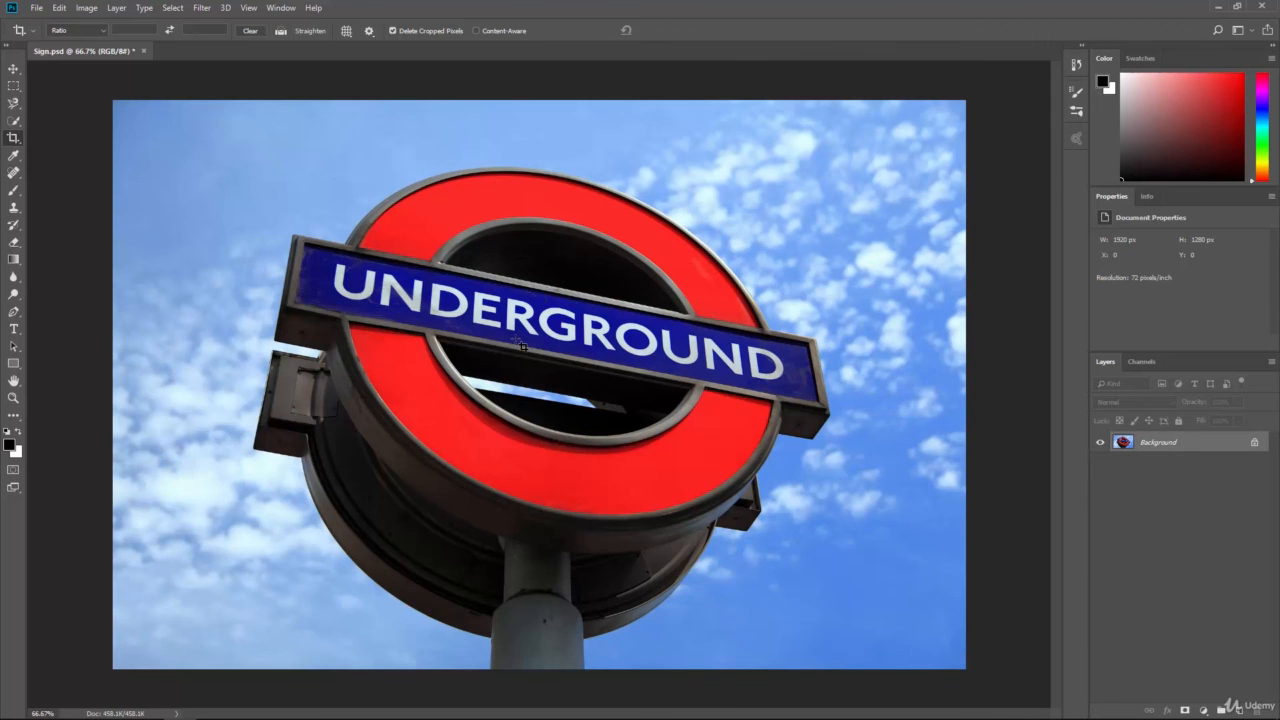